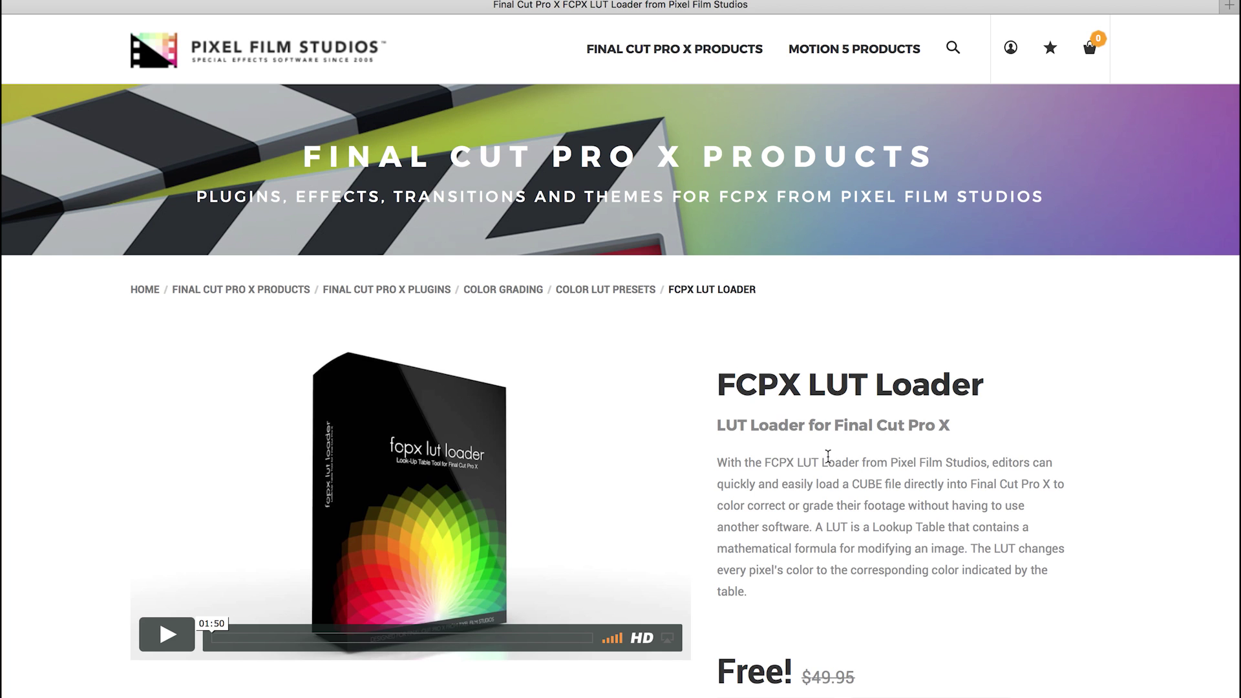
- Add the free FCPX LUT Loader to the cart and check out the $0.00 order
scroll(827, 455, down, 5)
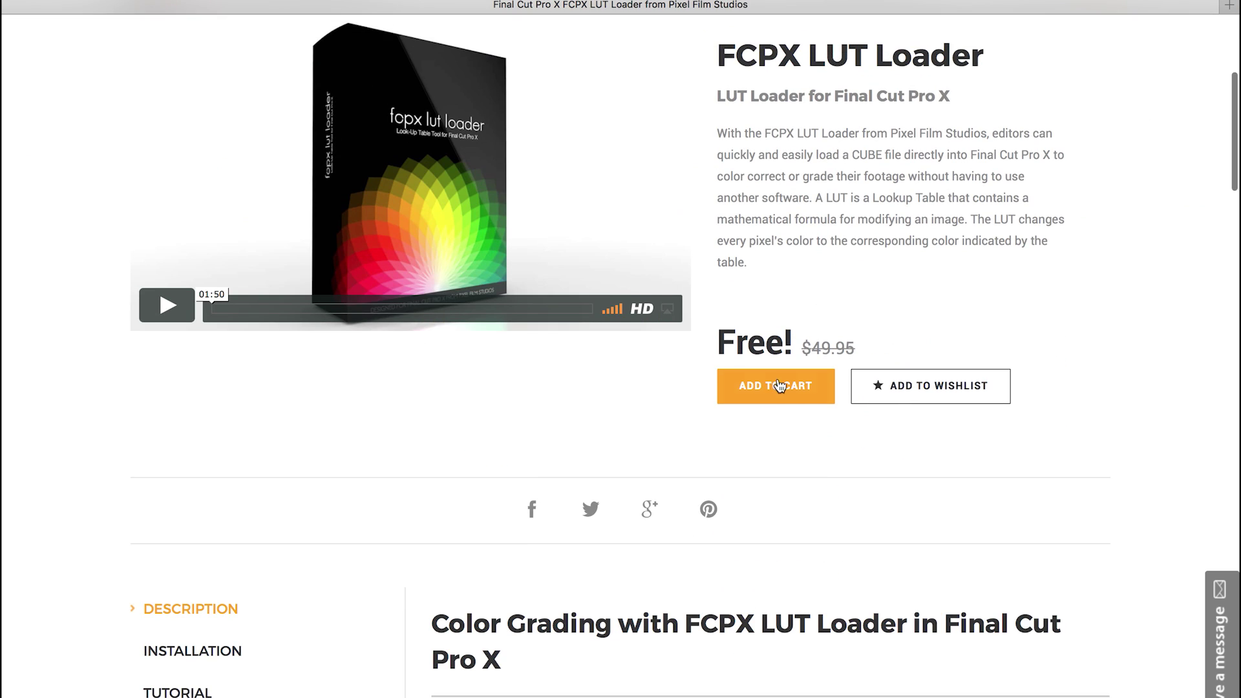
click(779, 382)
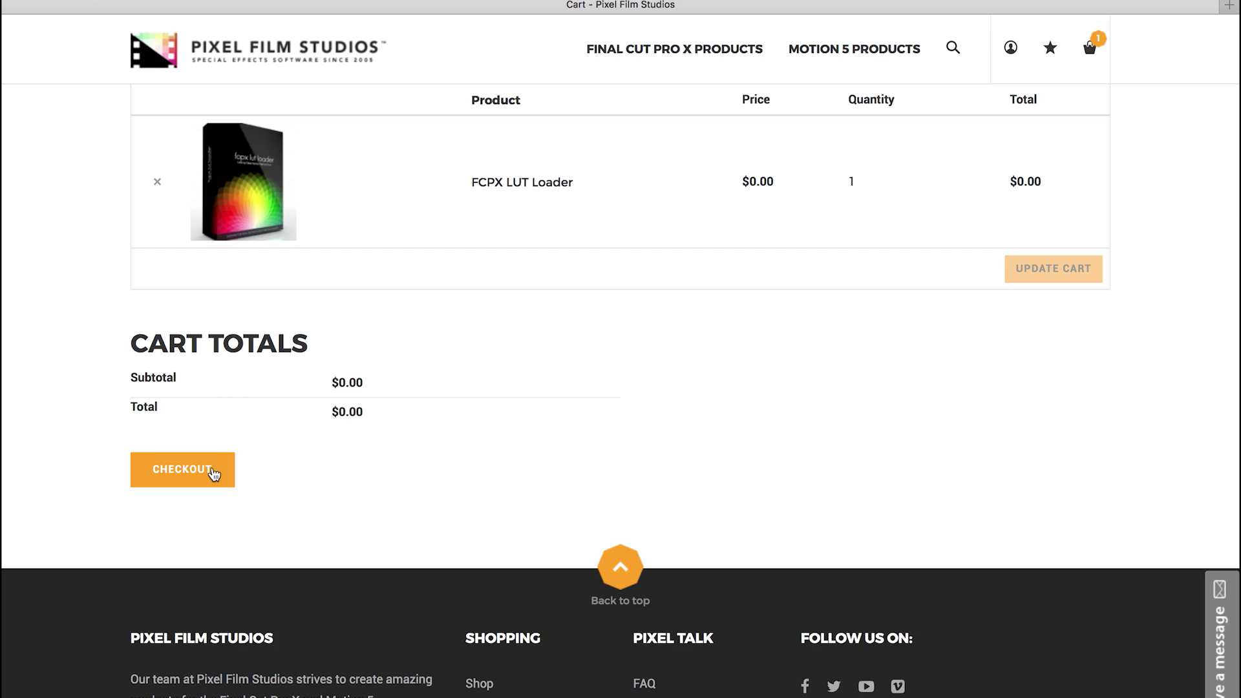
click(213, 474)
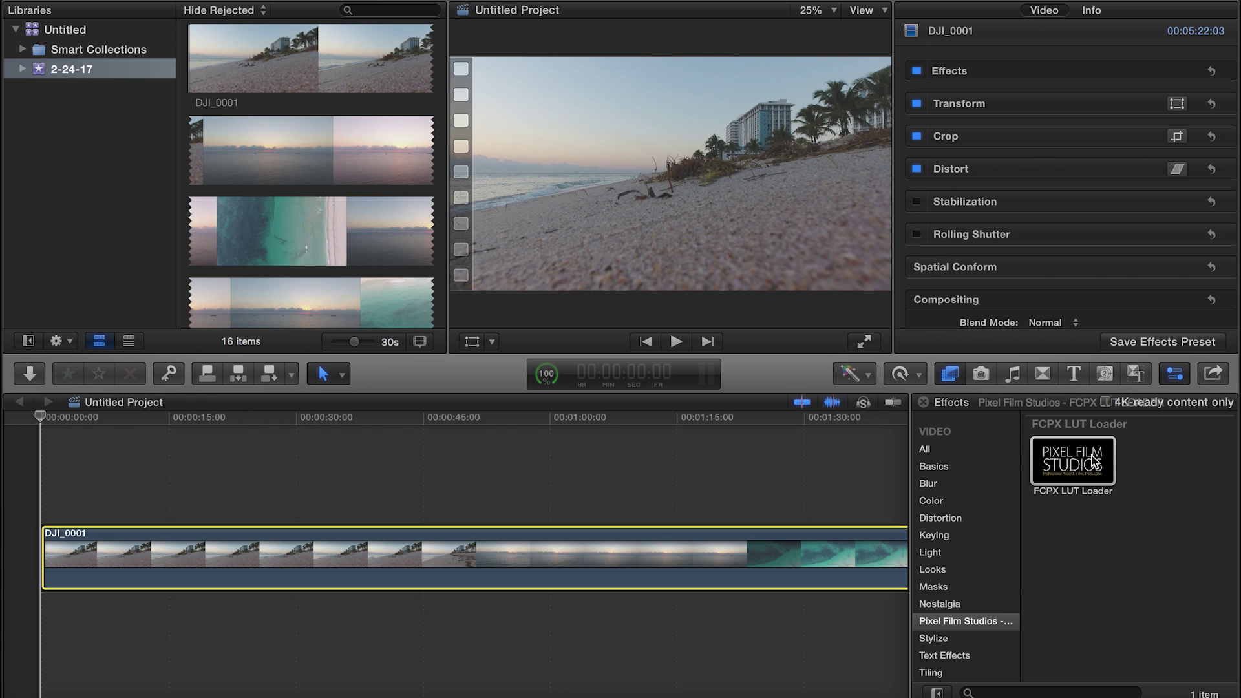
- Apply the FCPX LUT Loader effect to DJI_0001 and move to the sea shot near 50 seconds
drag(1089, 461, 700, 561)
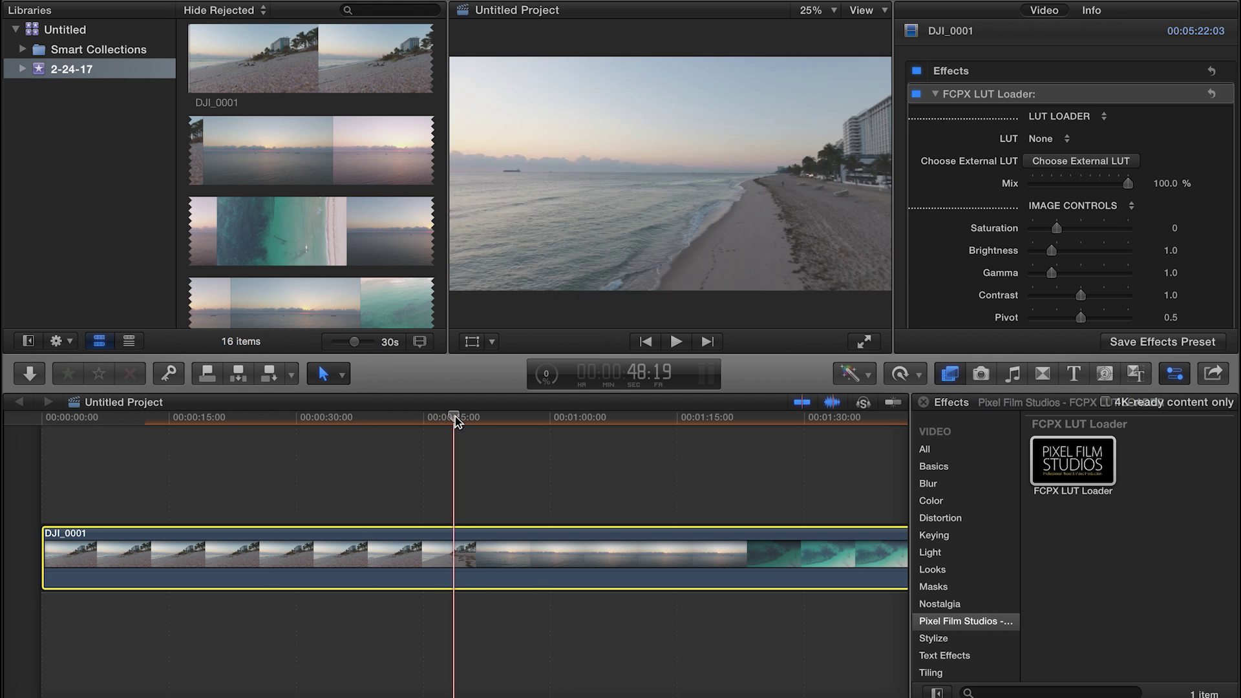
drag(455, 416, 686, 424)
scroll(695, 466, right, 10)
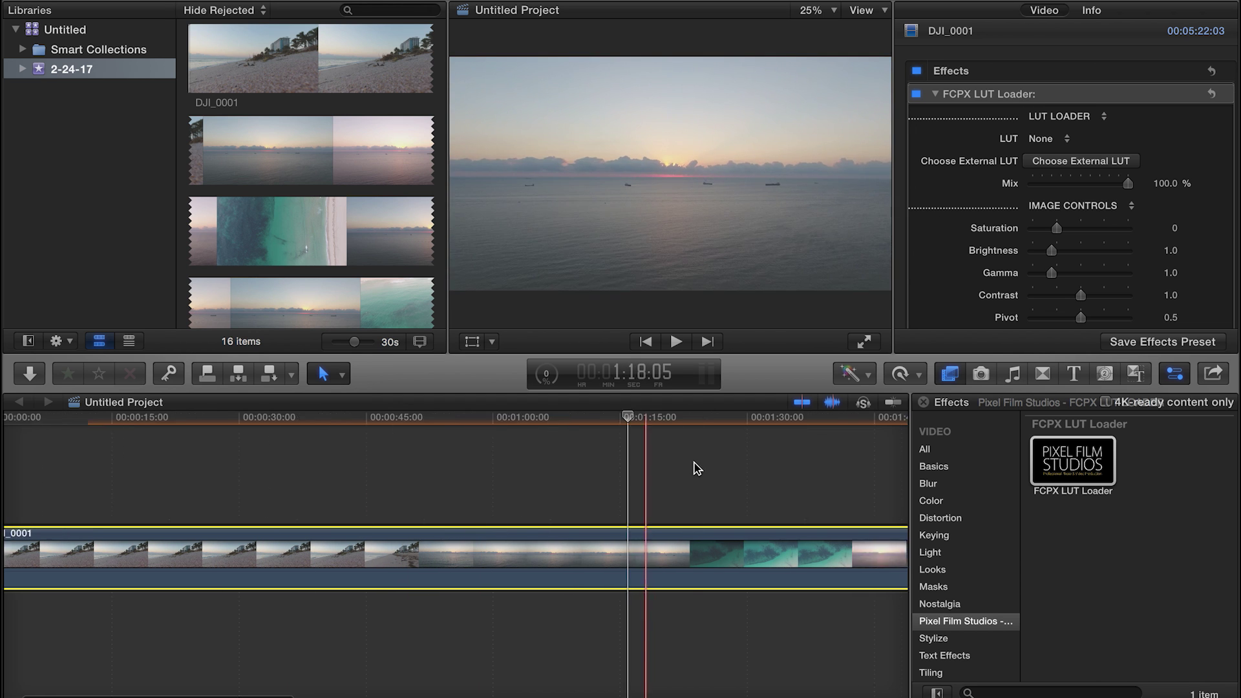
- Skim back and forth along the timeline to review the drone clip's shots
click(420, 420)
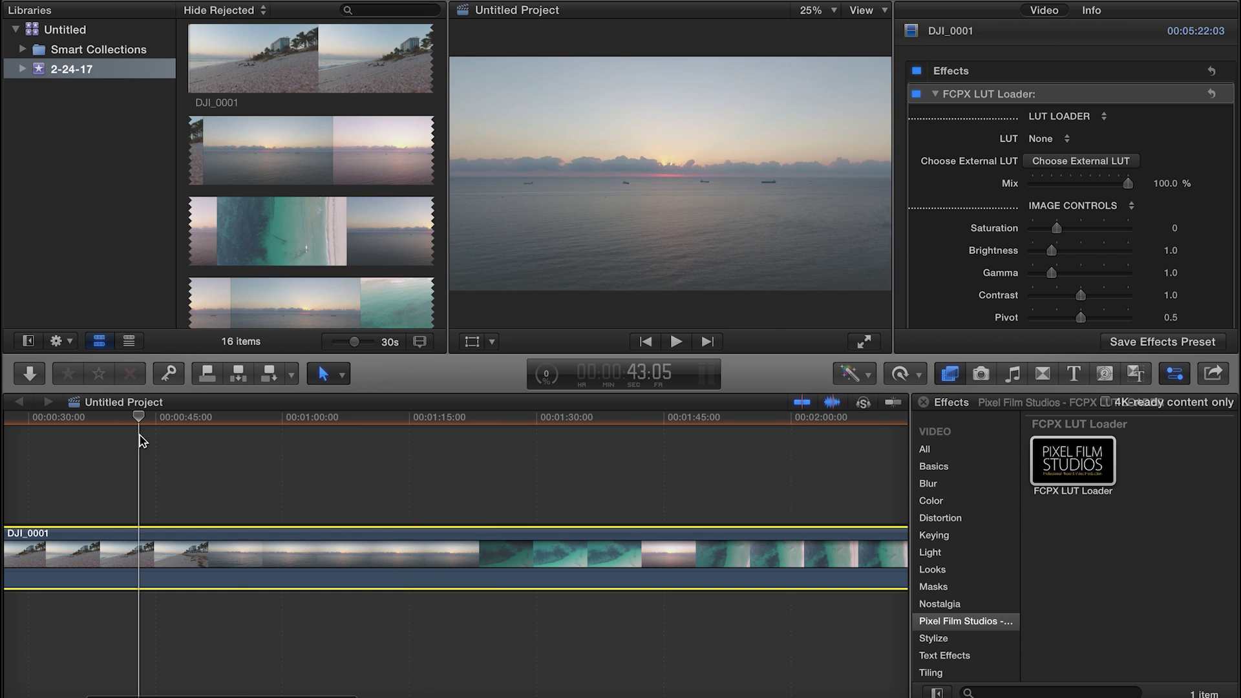
scroll(147, 449, left, 10)
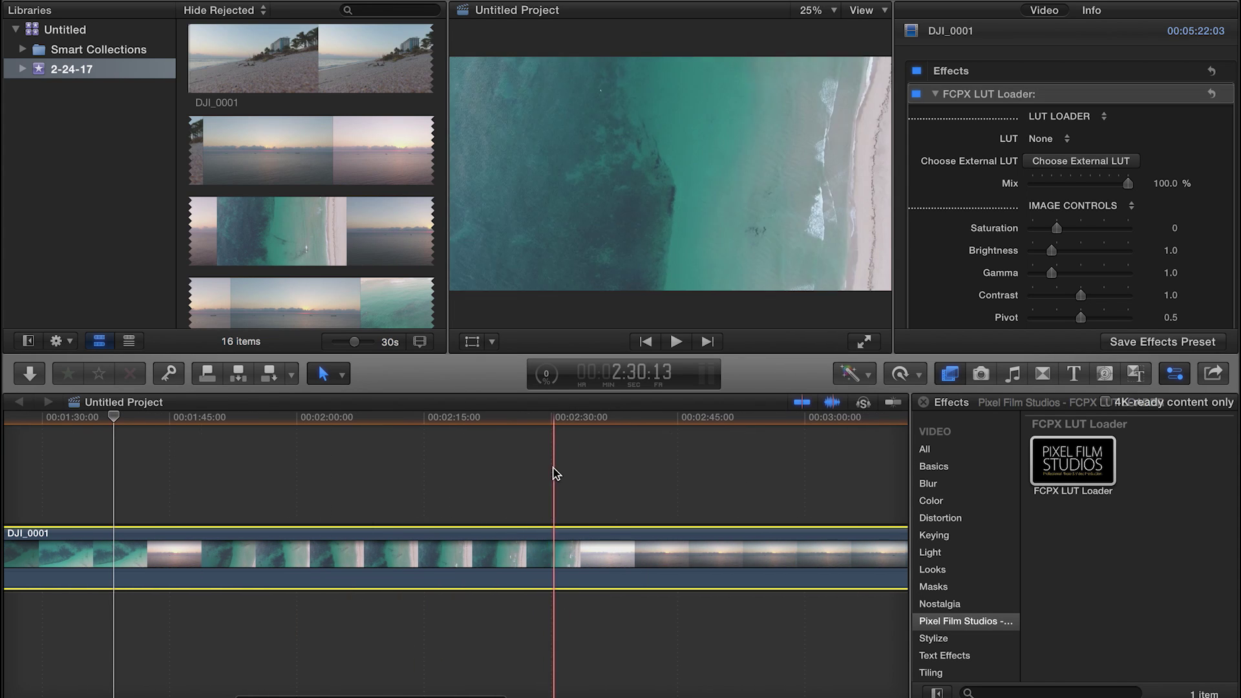
scroll(611, 493, right, 10)
scroll(498, 488, right, 10)
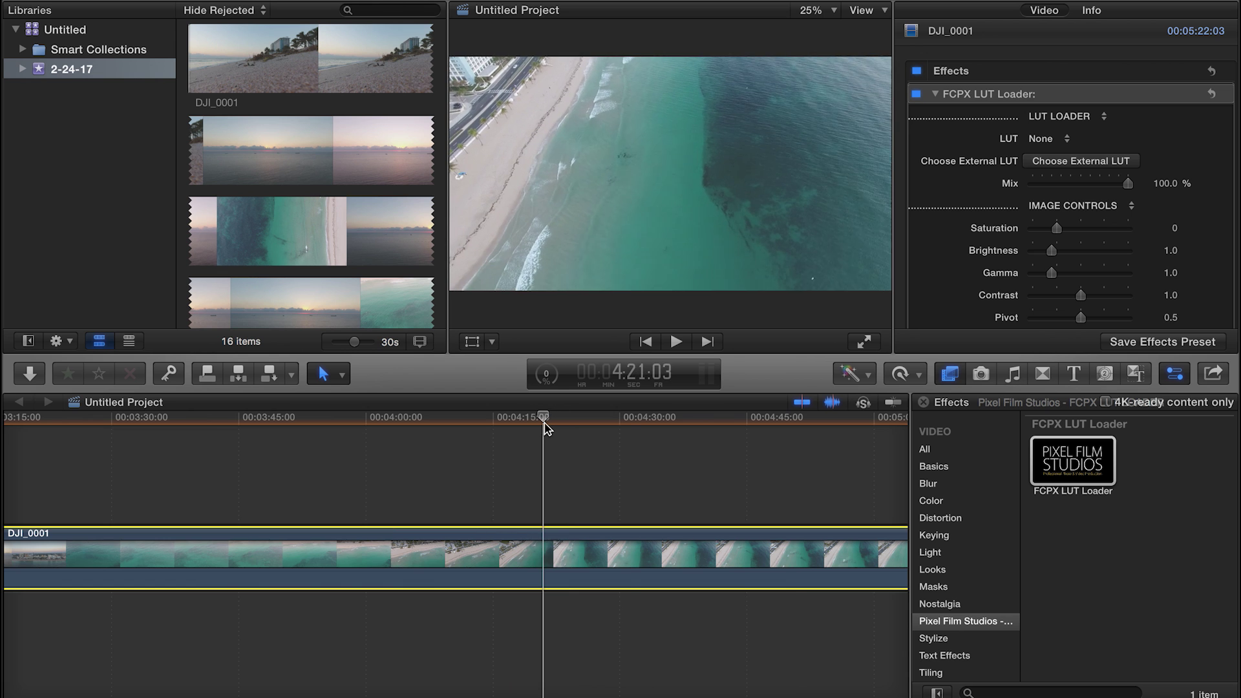
scroll(715, 514, right, 10)
scroll(647, 507, left, 2)
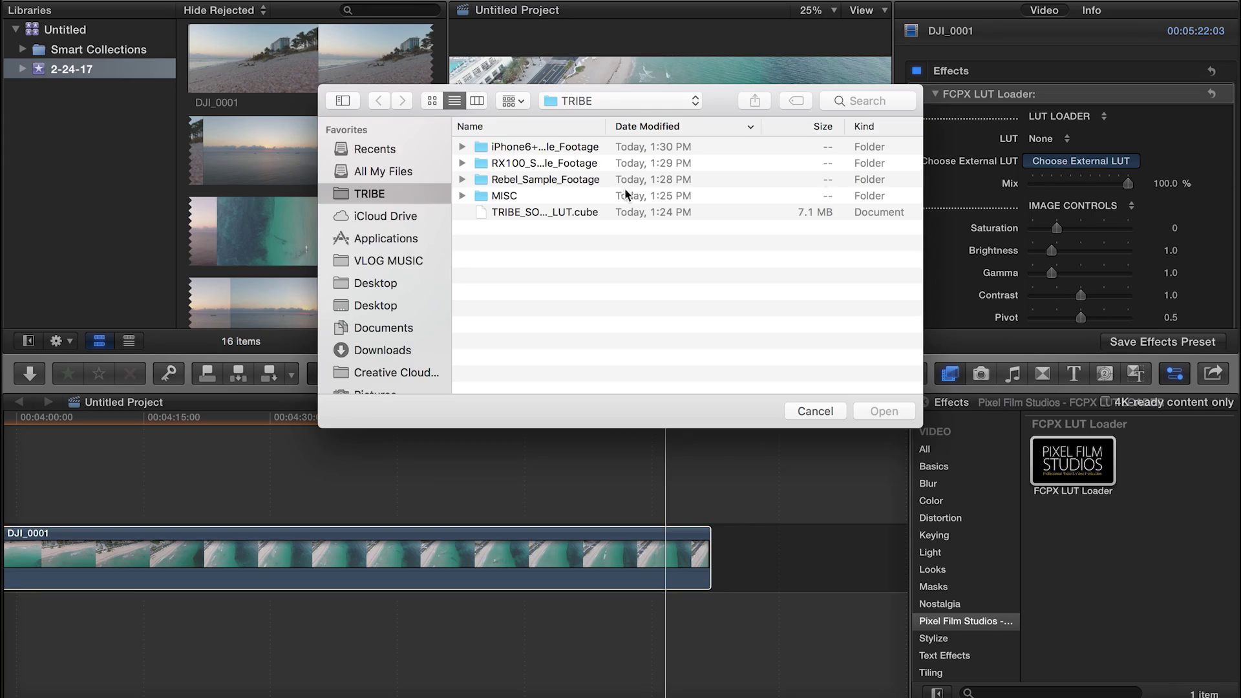
- Load the .cube LUT file from the TRIBE folder into the LUT Loader effect
drag(725, 98, 727, 312)
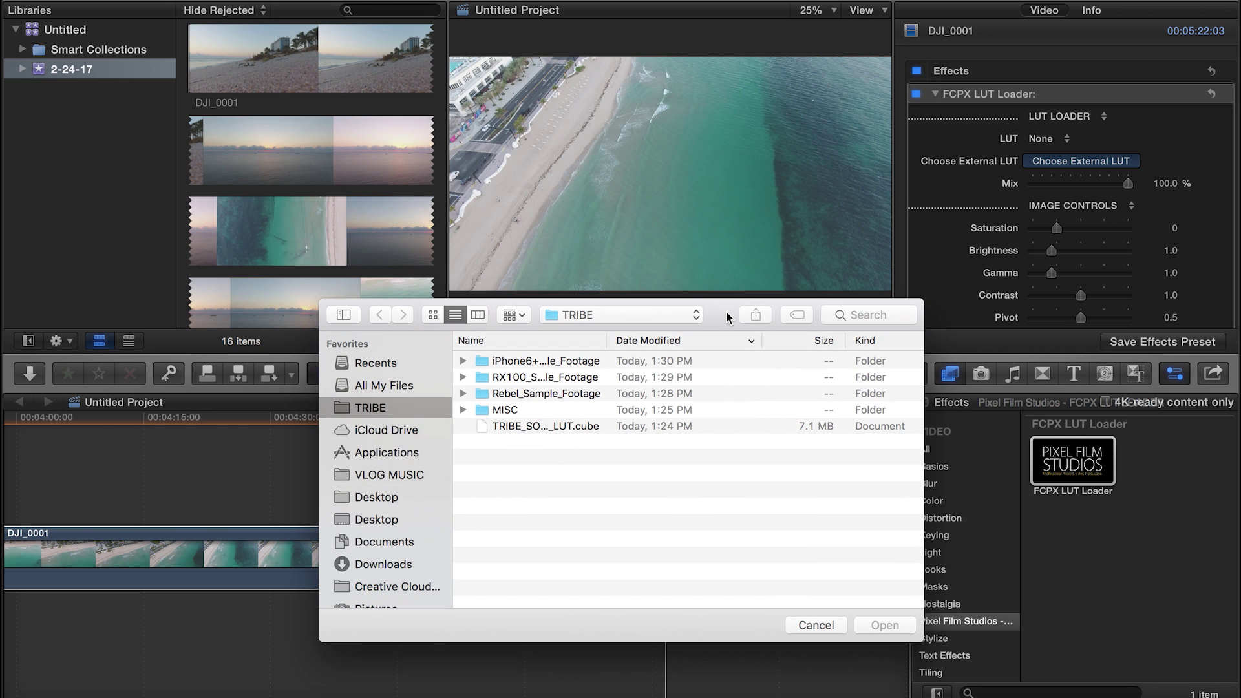
click(567, 426)
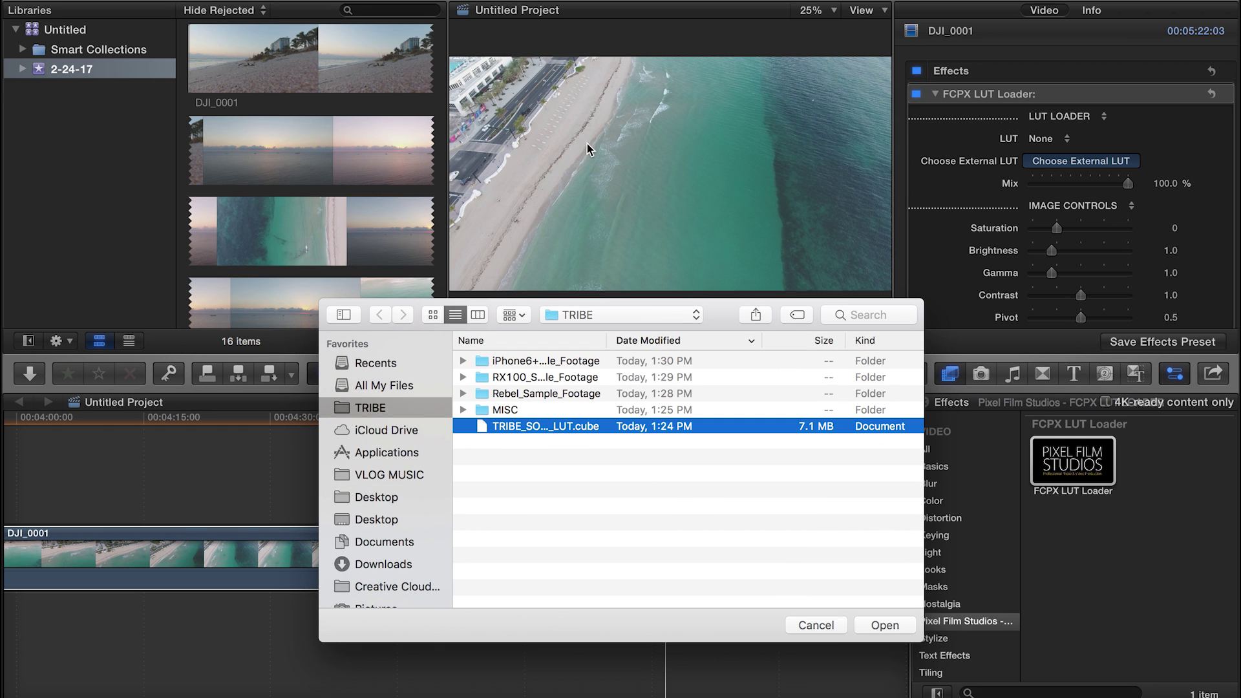
click(884, 625)
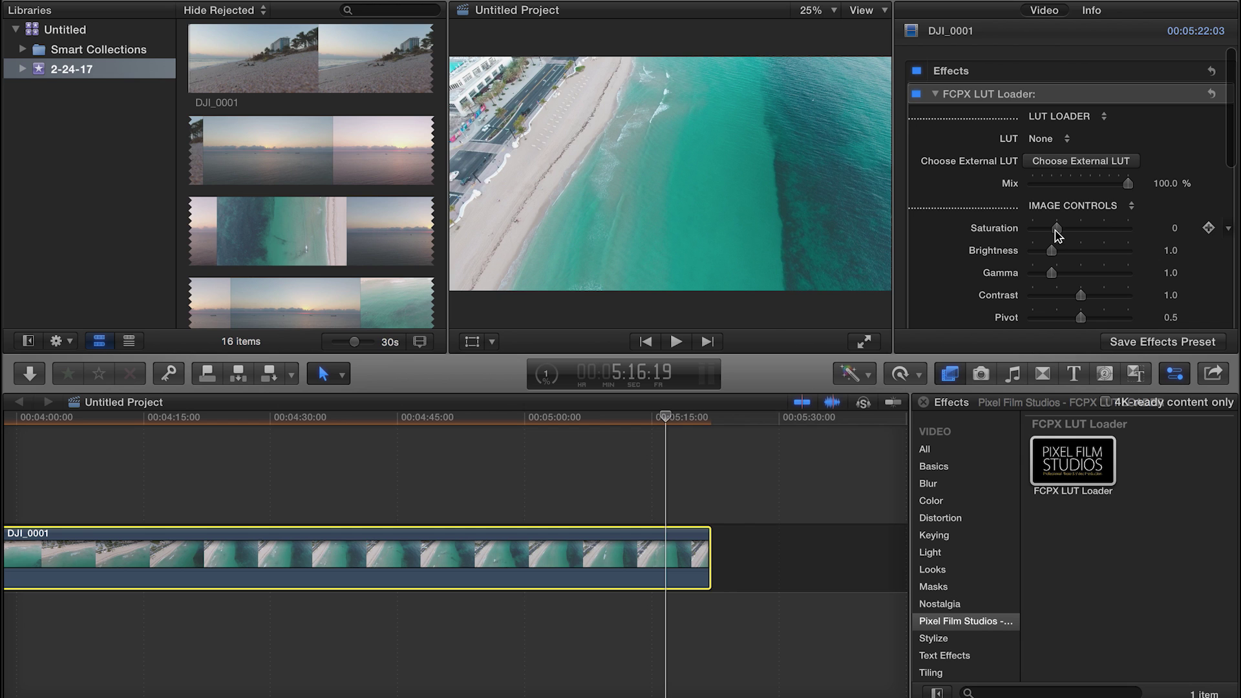
- Lower the LUT mix to about 85% and raise brightness to 1.4
scroll(1056, 254, down, 5)
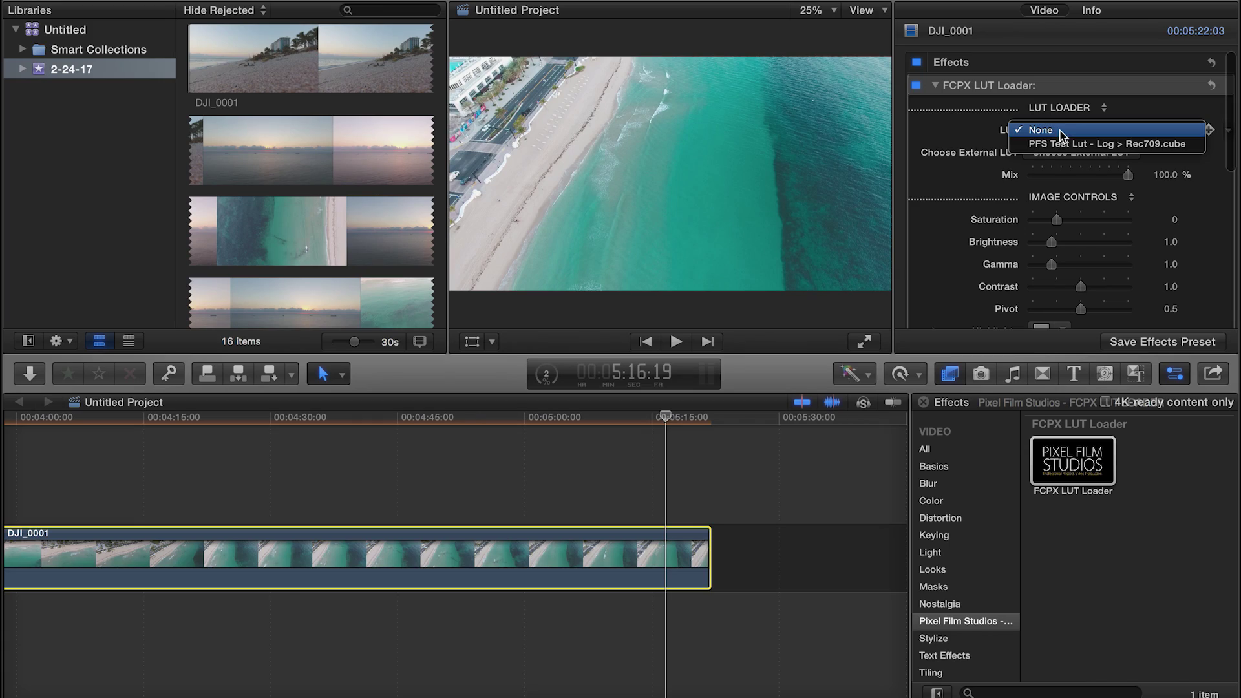
drag(1144, 178, 1122, 191)
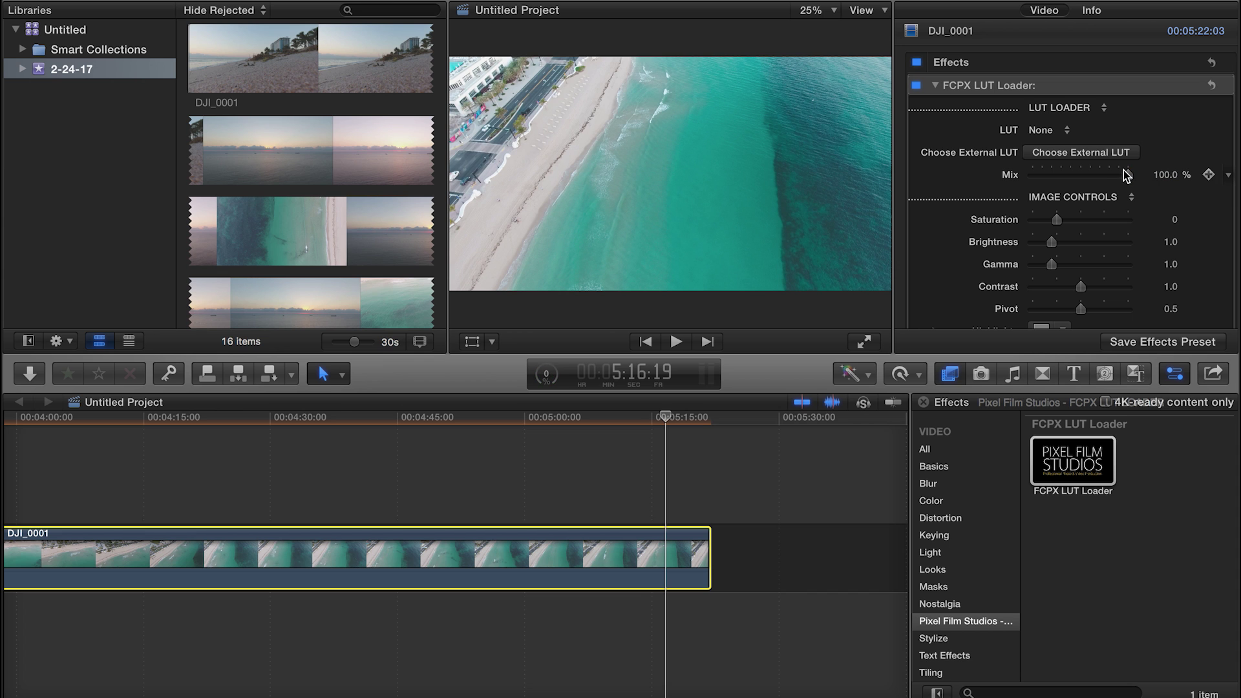
drag(1051, 242, 1045, 306)
- Tint the highlights light green and adjust the pivot while viewing the 4:23 frame
scroll(1083, 285, down, 3)
click(1063, 240)
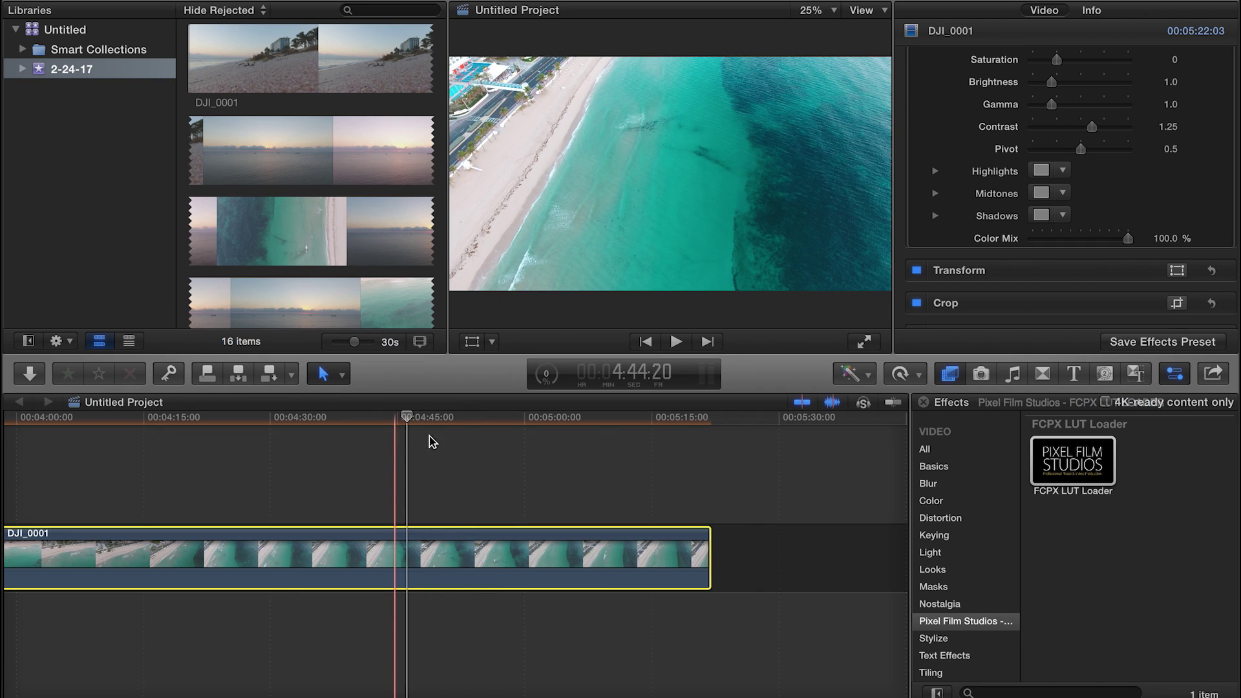
drag(349, 419, 214, 419)
scroll(1207, 196, up, 2)
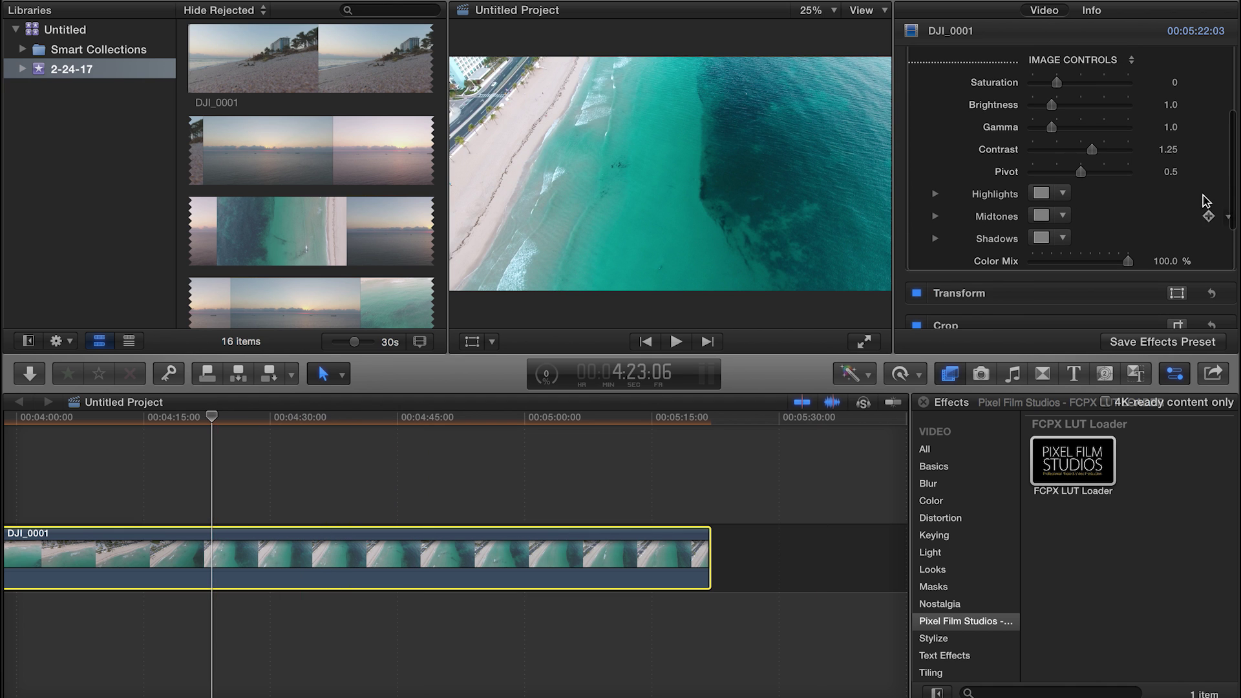
mouse_move(1083, 176)
mouse_down()
mouse_move(1124, 172)
mouse_move(1070, 174)
mouse_move(1085, 181)
mouse_up()
scroll(402, 451, left, 10)
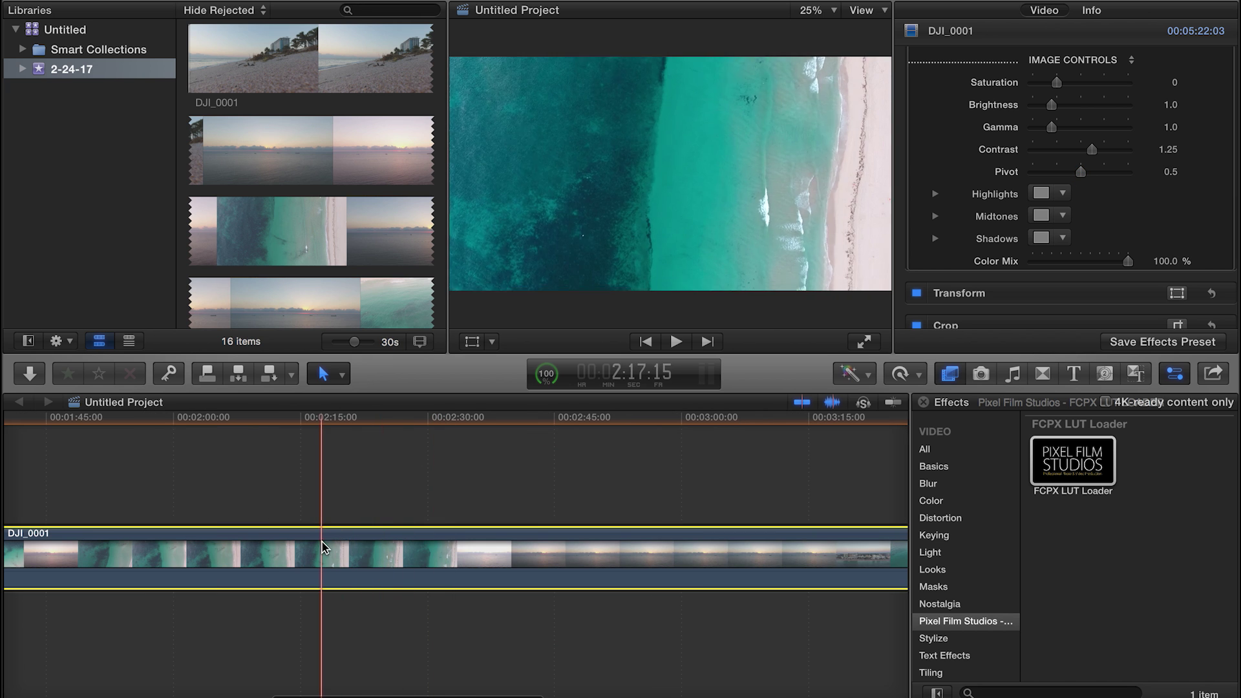
- Zoom the timeline onto the stacked clips and reduce the Crop effect's top crop to 1035 px
key(super+minus)
key(super+minus)
key(super+minus)
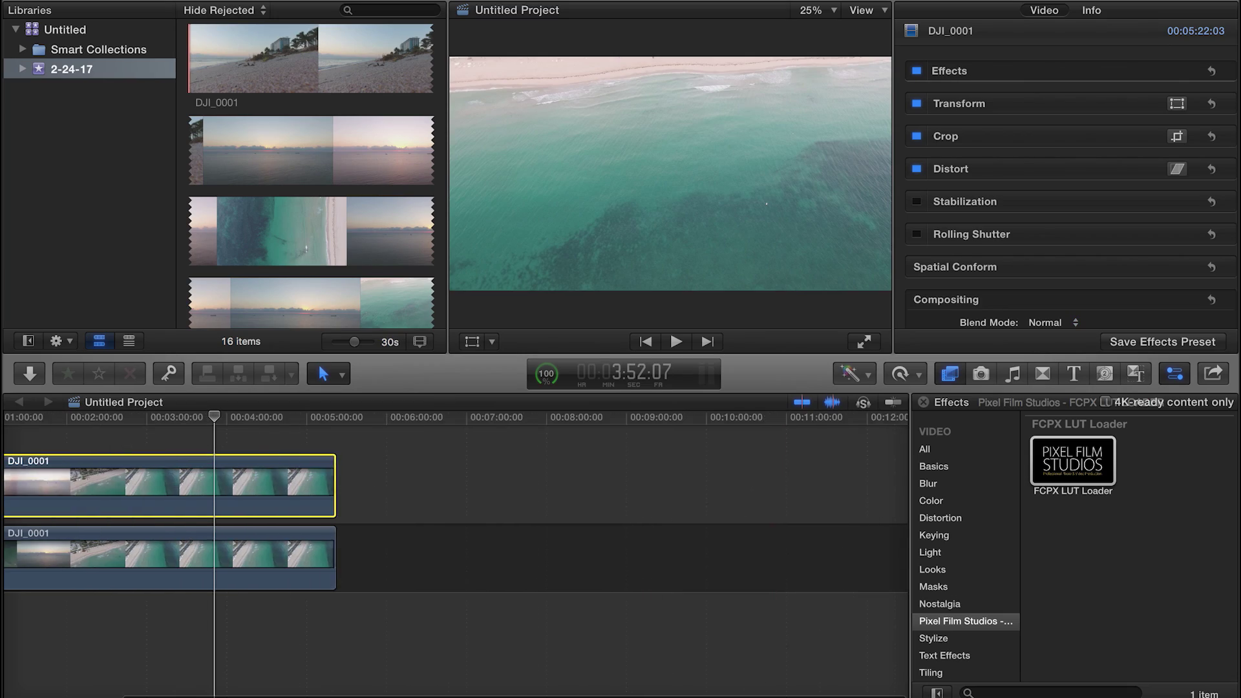
key(super+equal)
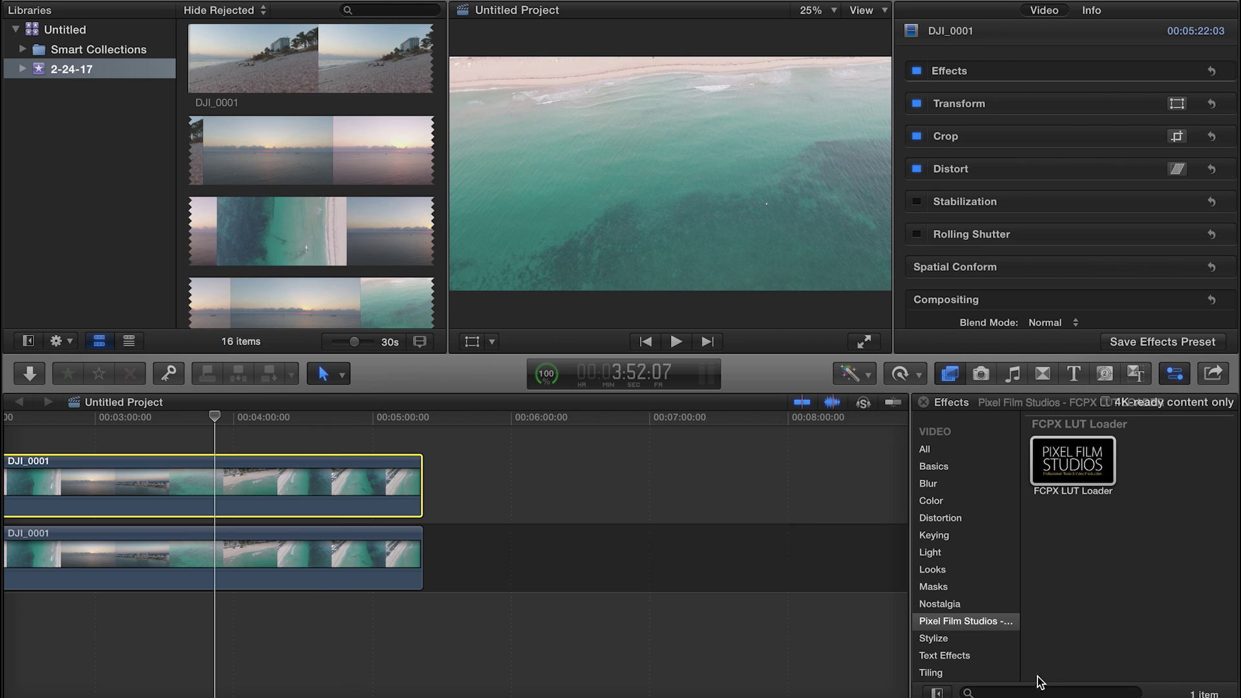
click(1021, 691)
text(cro)
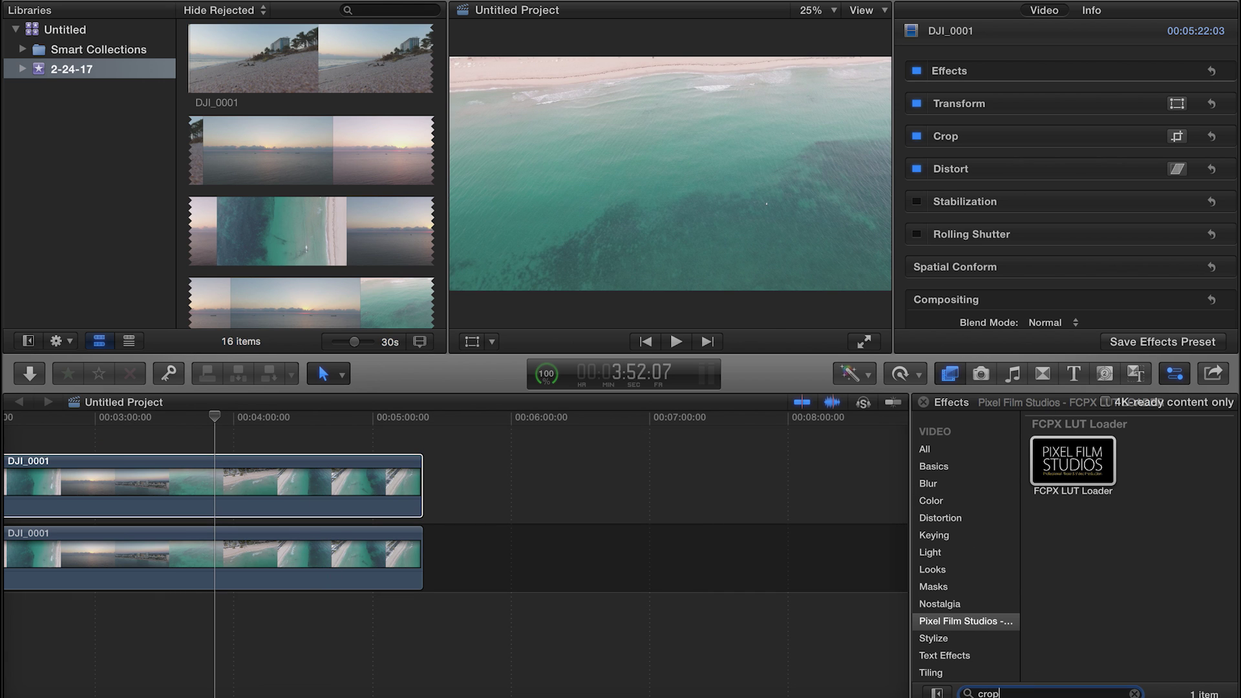
text(p)
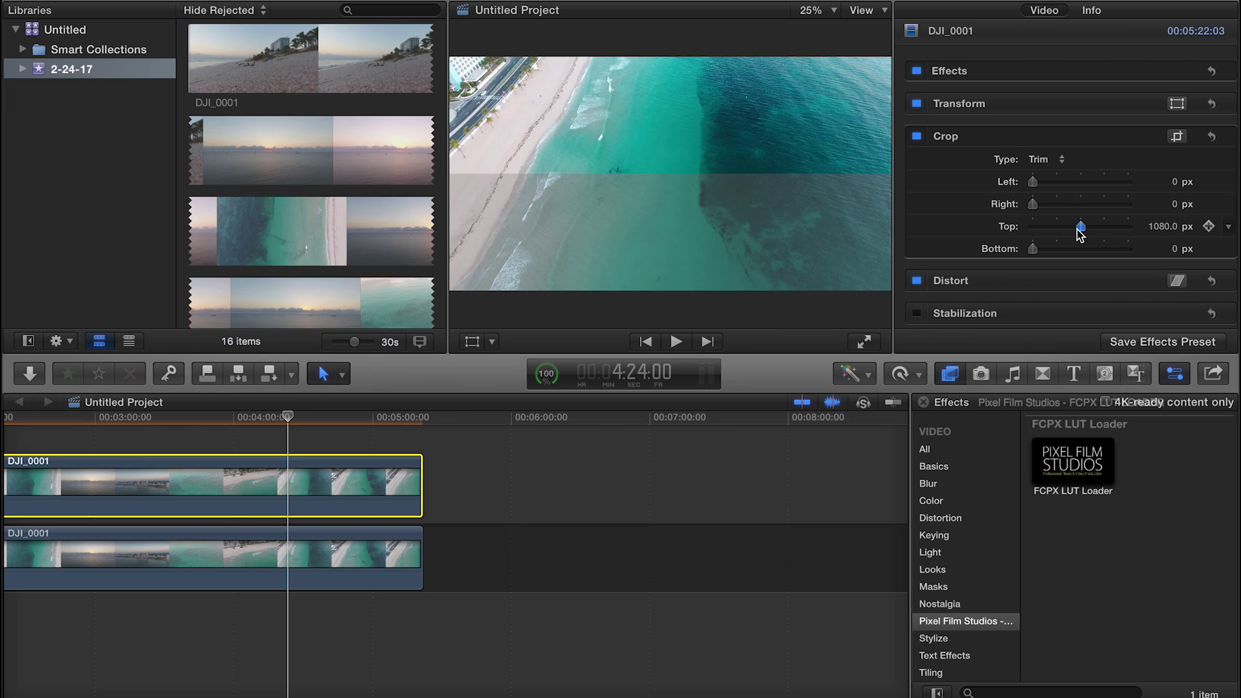
drag(1081, 236, 1079, 234)
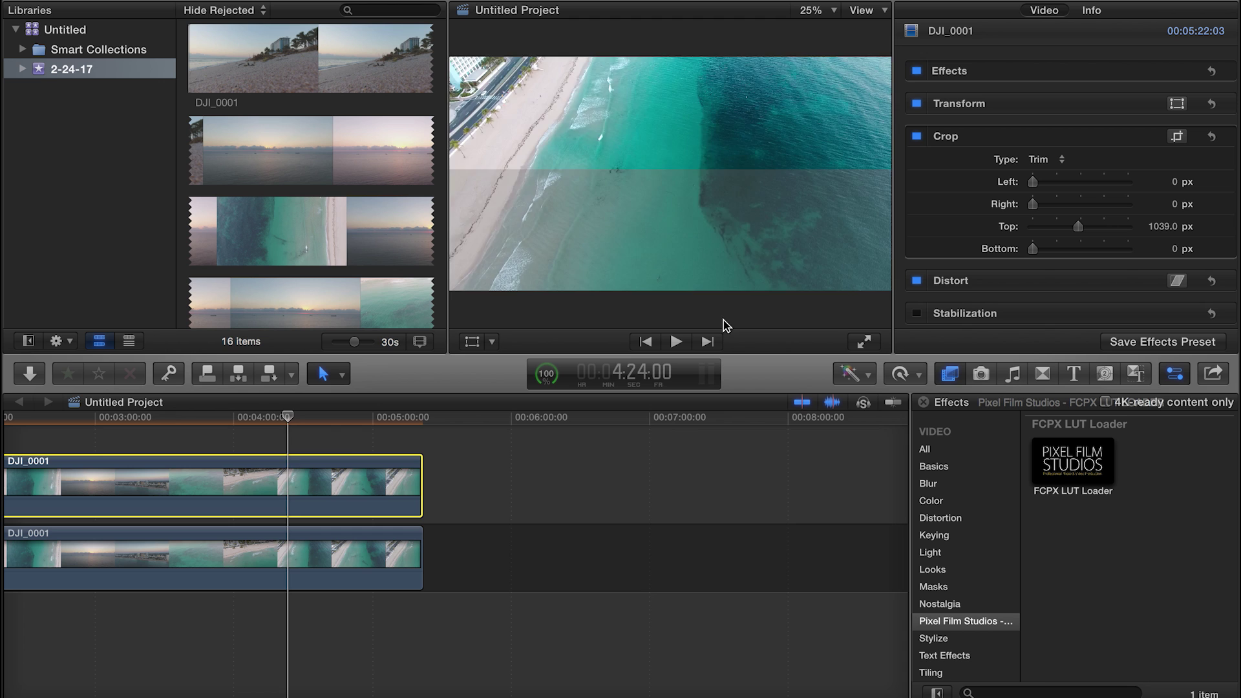
- Play the clip full screen from an earlier frame to compare the split grade
click(283, 417)
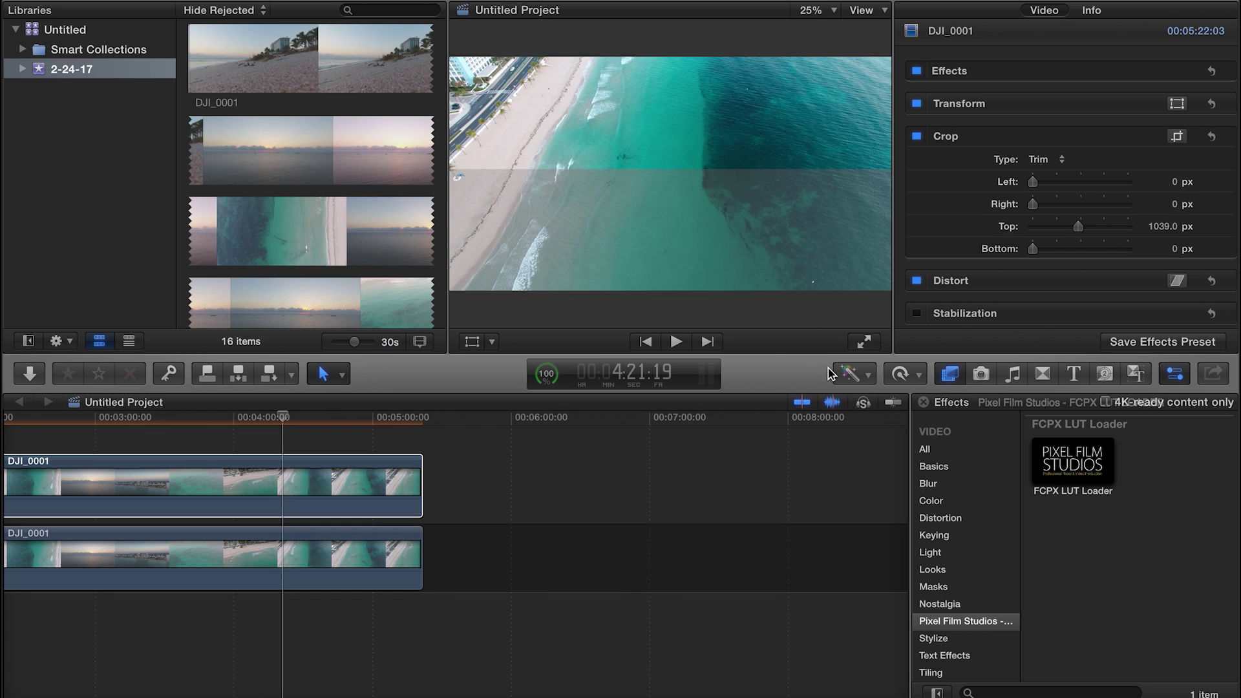
click(870, 347)
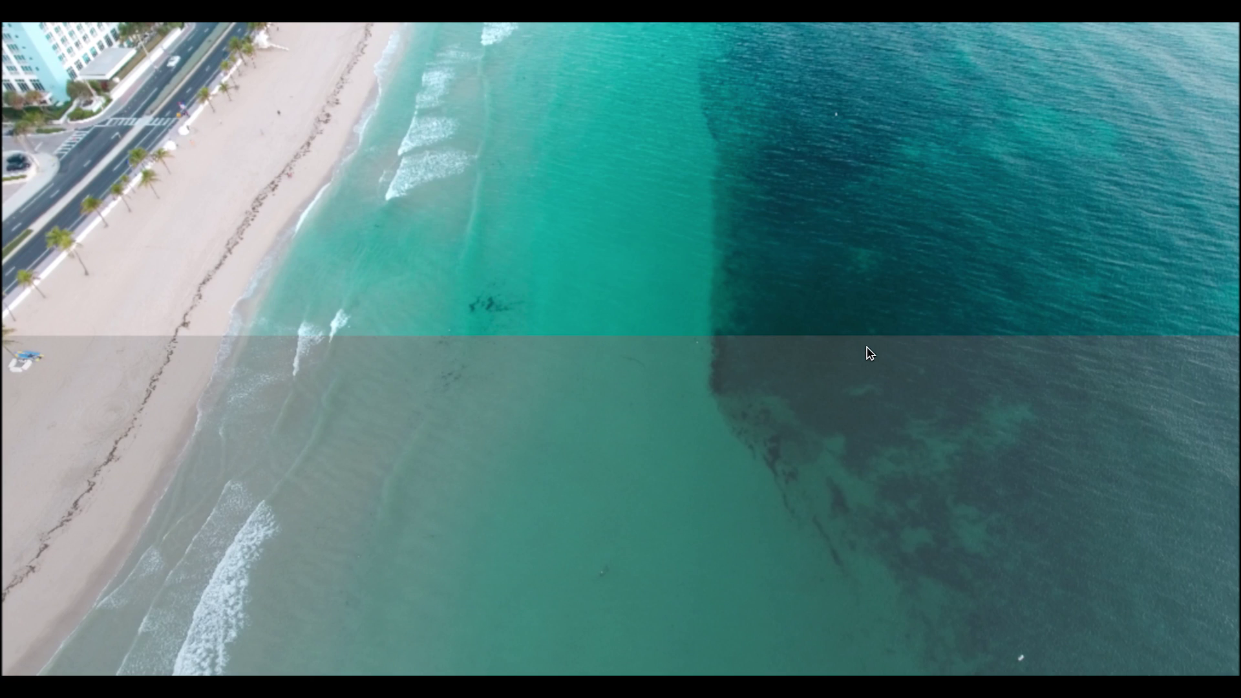
key(space)
click(637, 624)
click(638, 624)
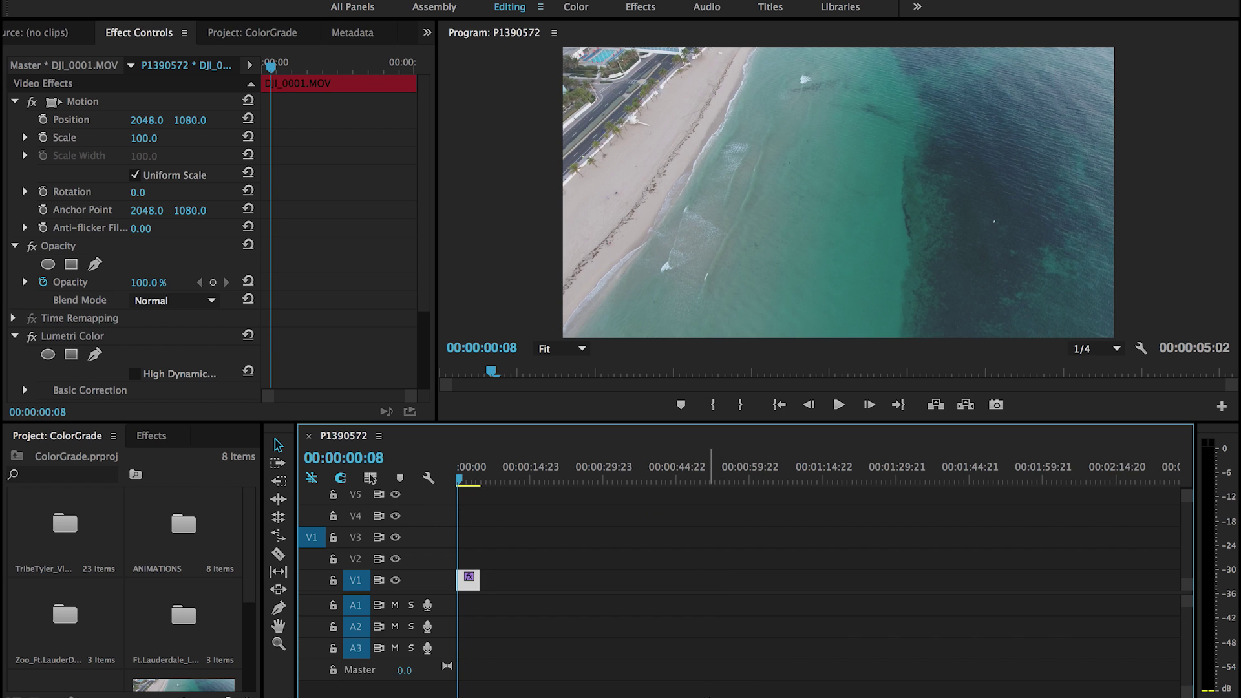
- Zoom the Premiere timeline to fit the DJI_0001.MOV beach clip
key(equal)
key(equal)
key(equal)
key(equal)
key(equal)
key(equal)
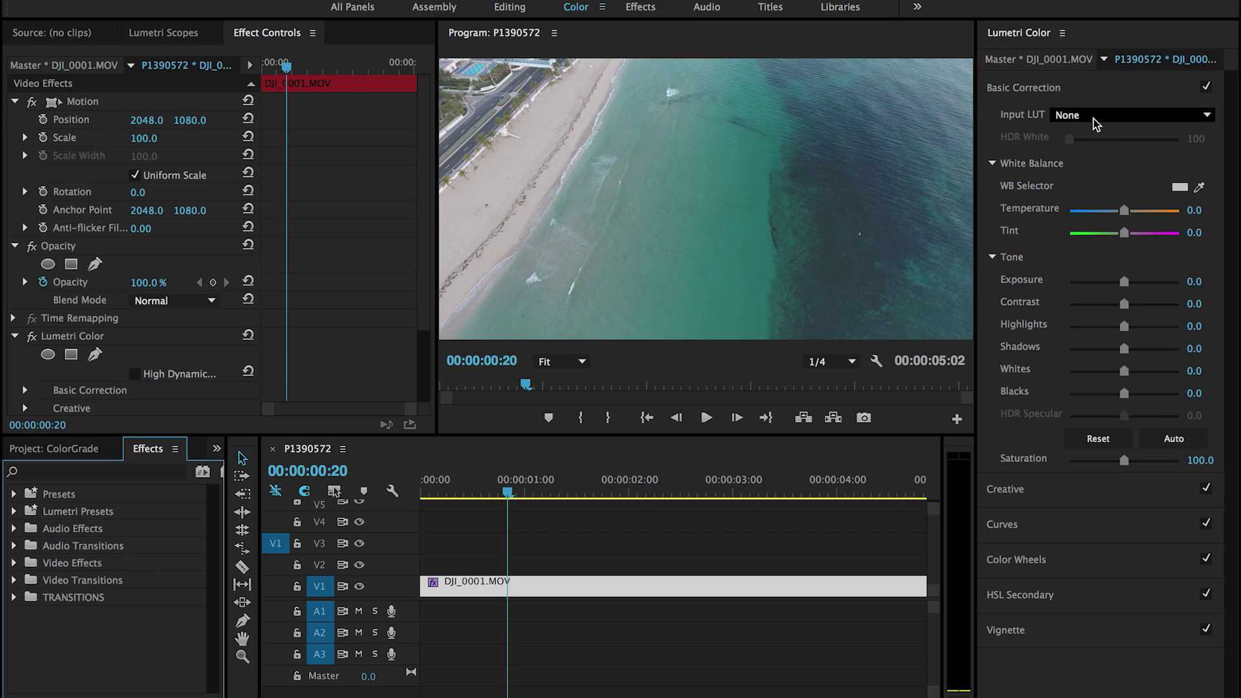
- Set the Lumetri Input LUT to the TRIBE_SOUTHFLORIDA_LUT .cube file
click(1092, 123)
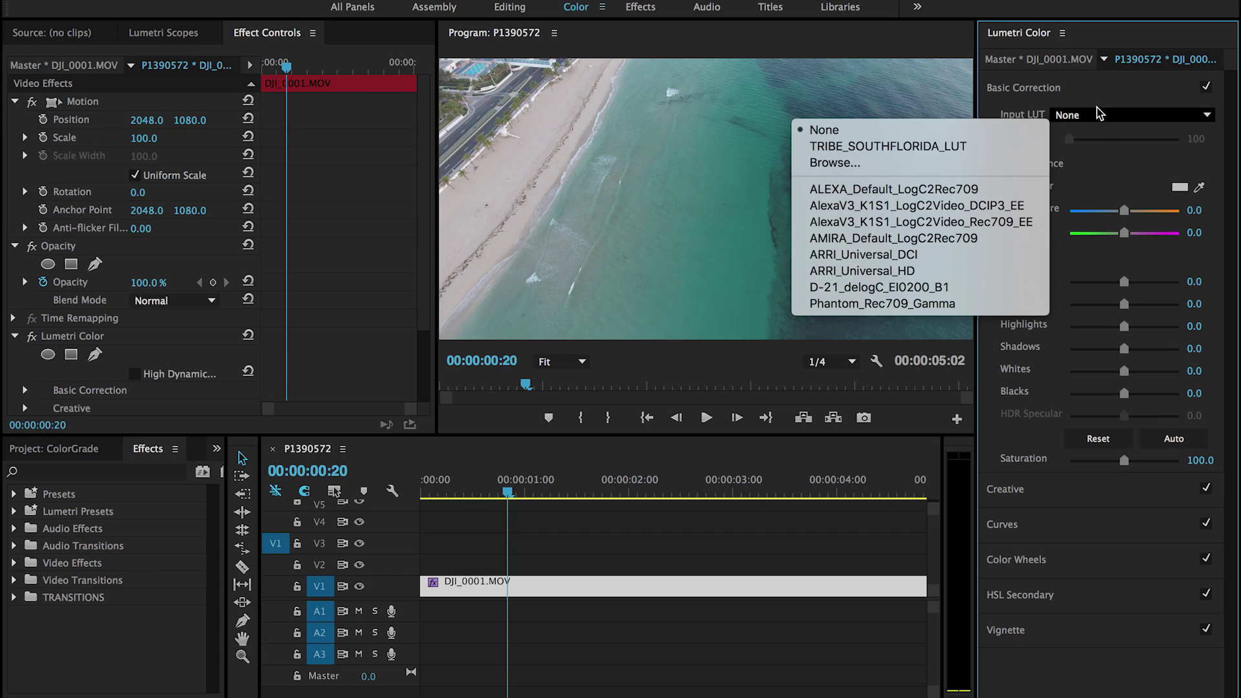
click(1099, 115)
click(1106, 116)
click(895, 147)
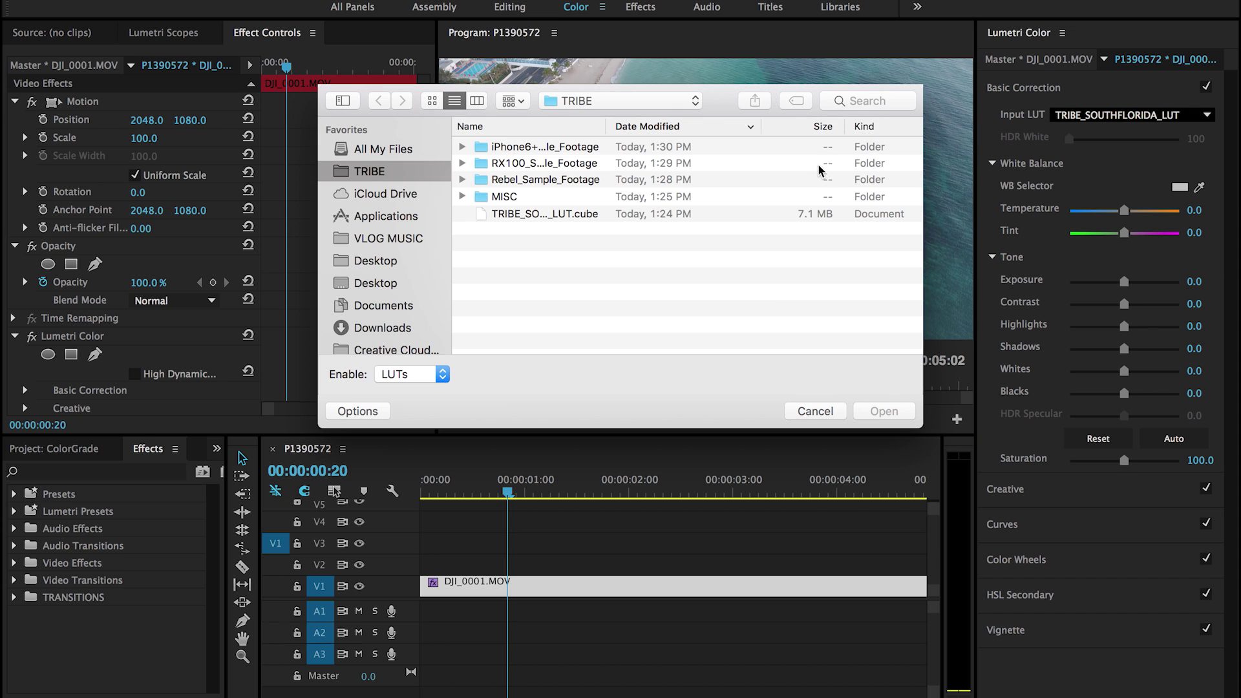
double_click(598, 216)
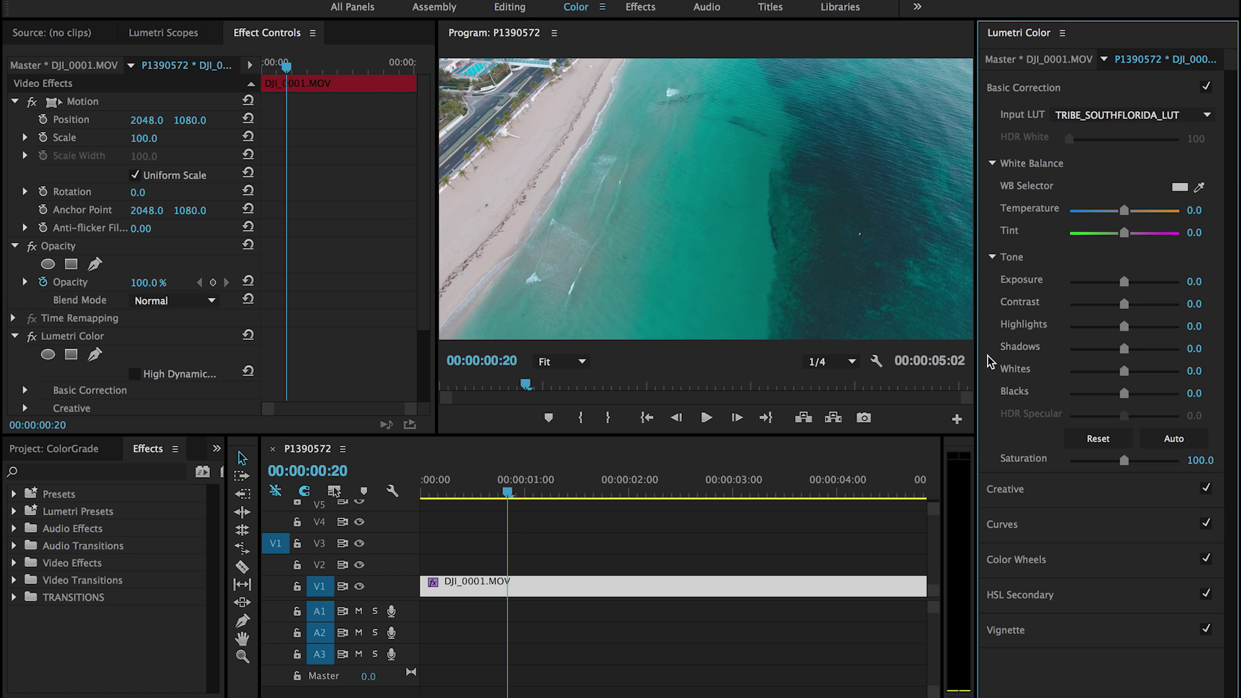
- Jump to a frame near 4:15, briefly maximize the Program monitor, and show the waveform scope
click(861, 466)
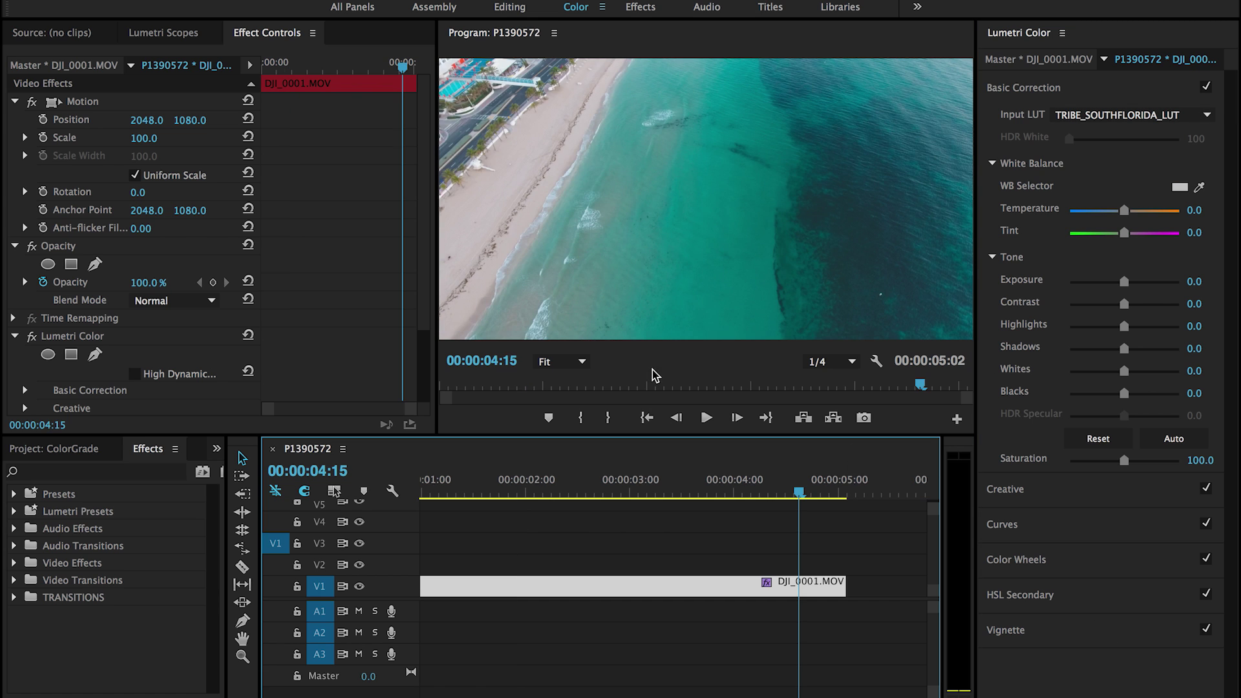
key(grave)
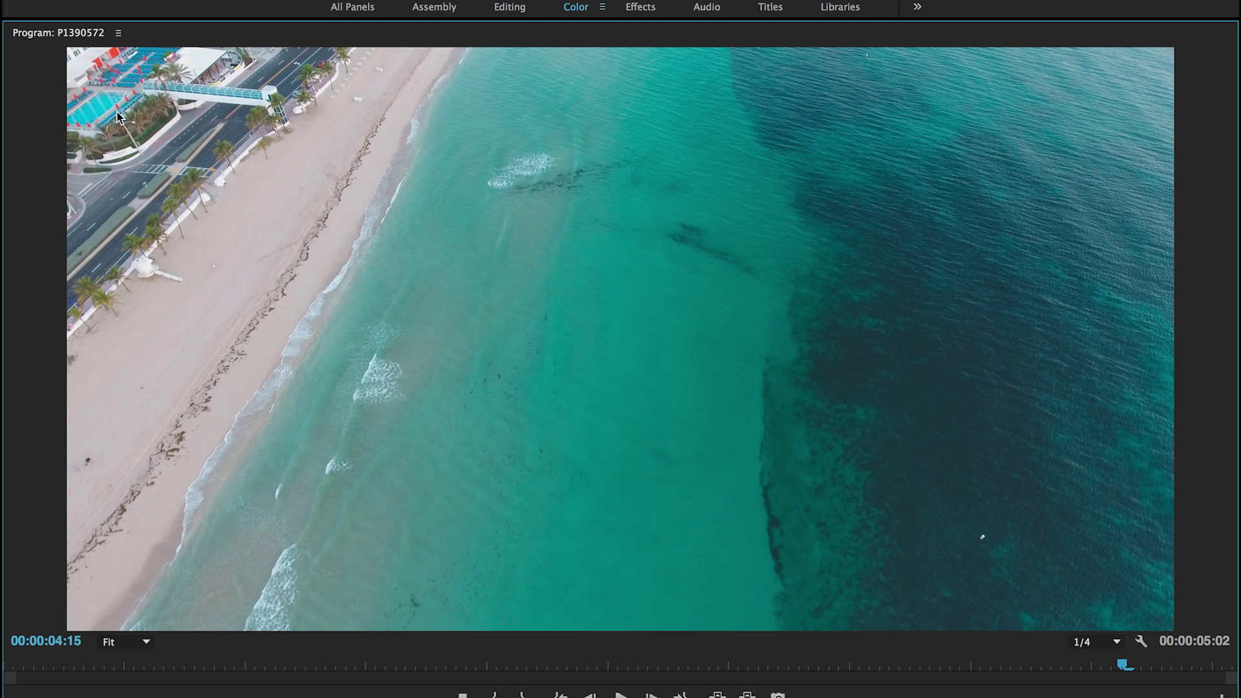
key(grave)
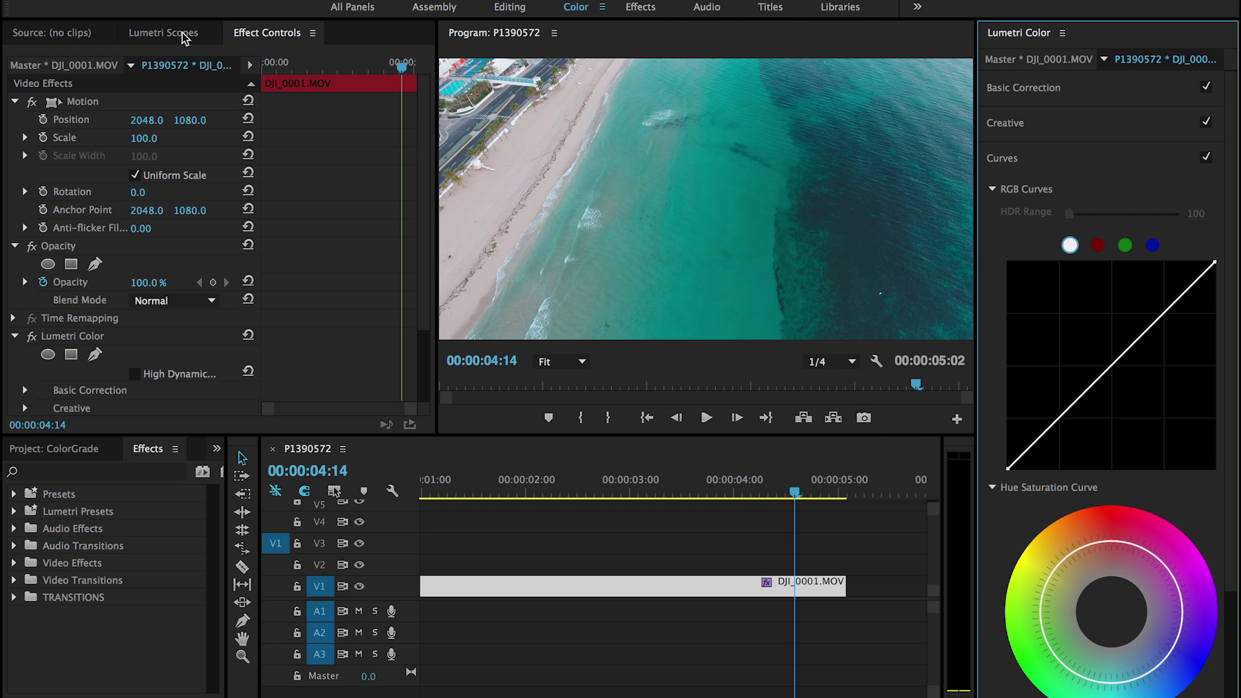
key(ctrl+shift+comma)
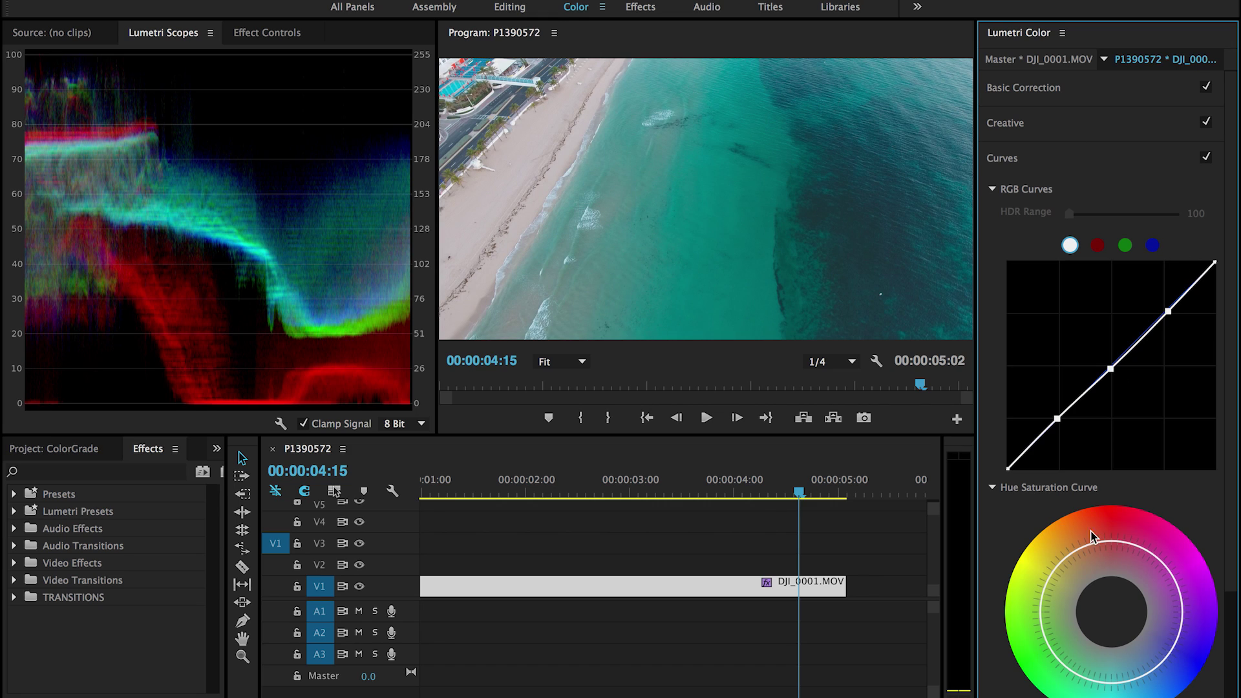
- Lower the RGB curve's black point and lower-midtone point and pull the white point down slightly
drag(1008, 468, 1002, 451)
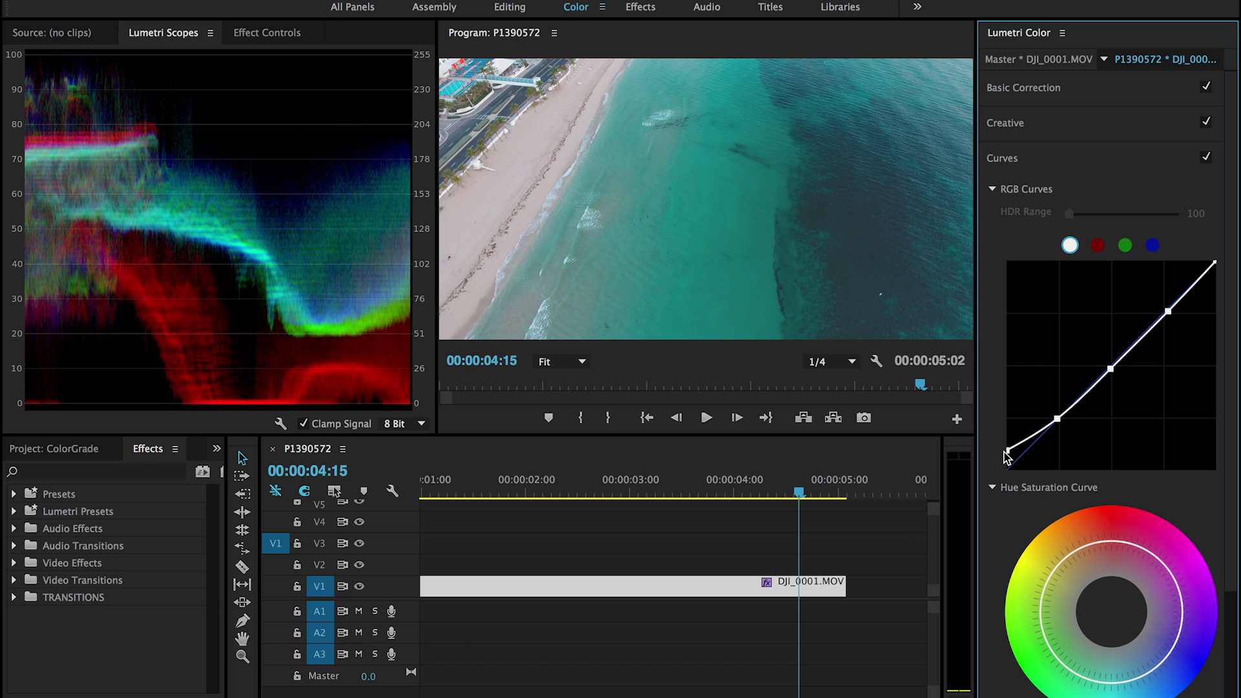
drag(1055, 418, 1056, 415)
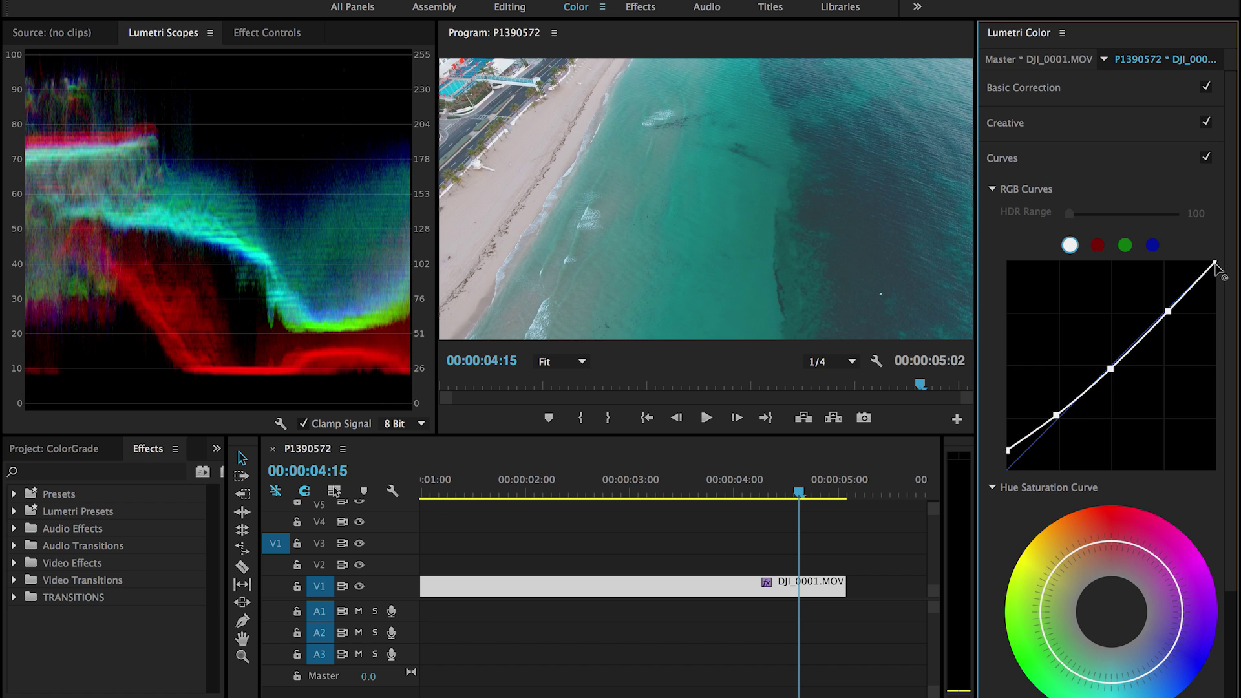
drag(1215, 265, 1215, 268)
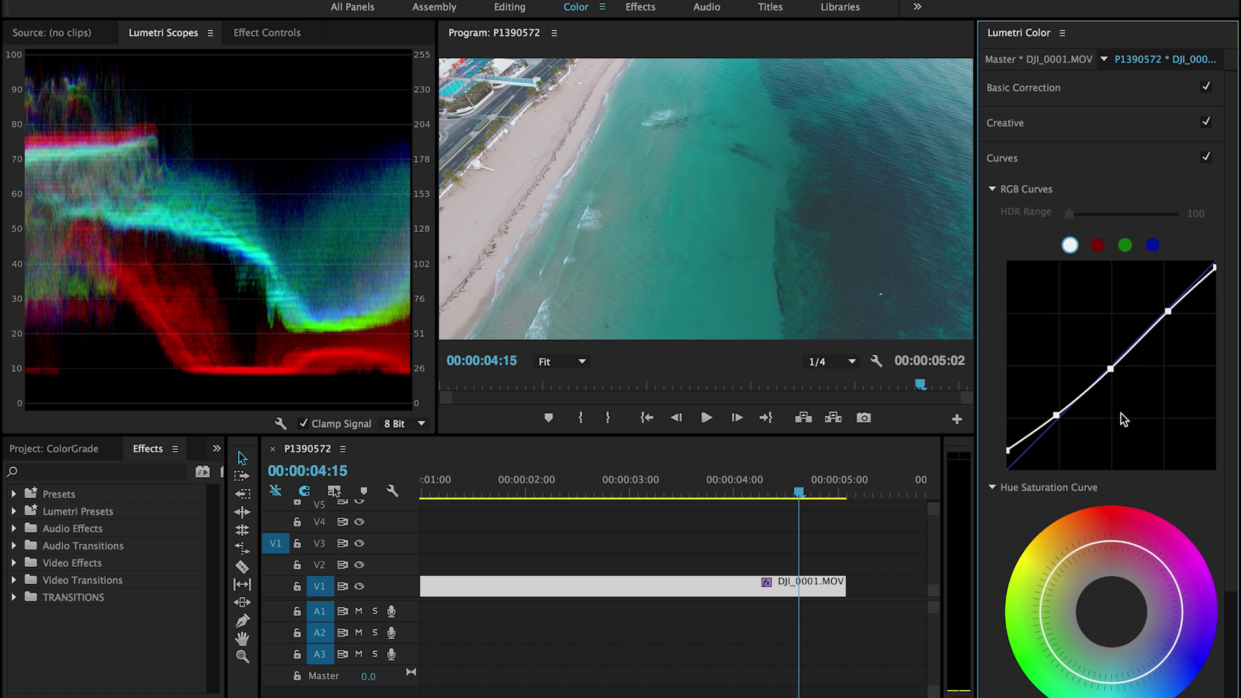
drag(1010, 456, 1010, 464)
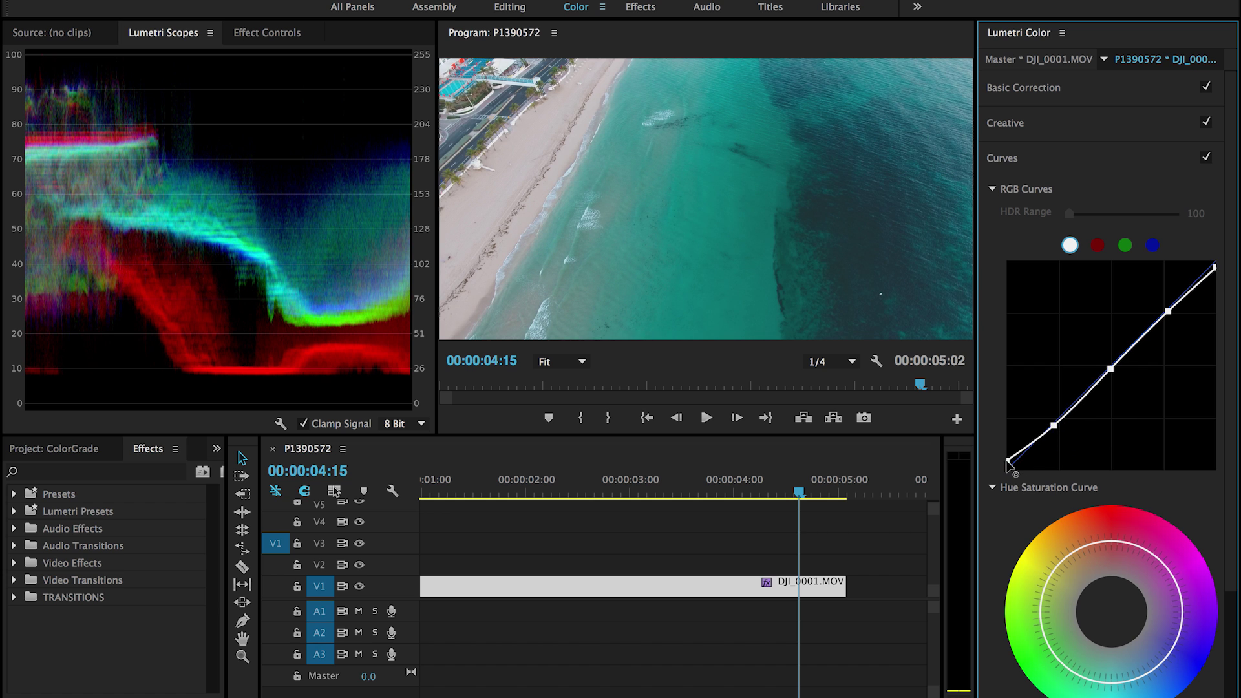
drag(1053, 426, 1055, 432)
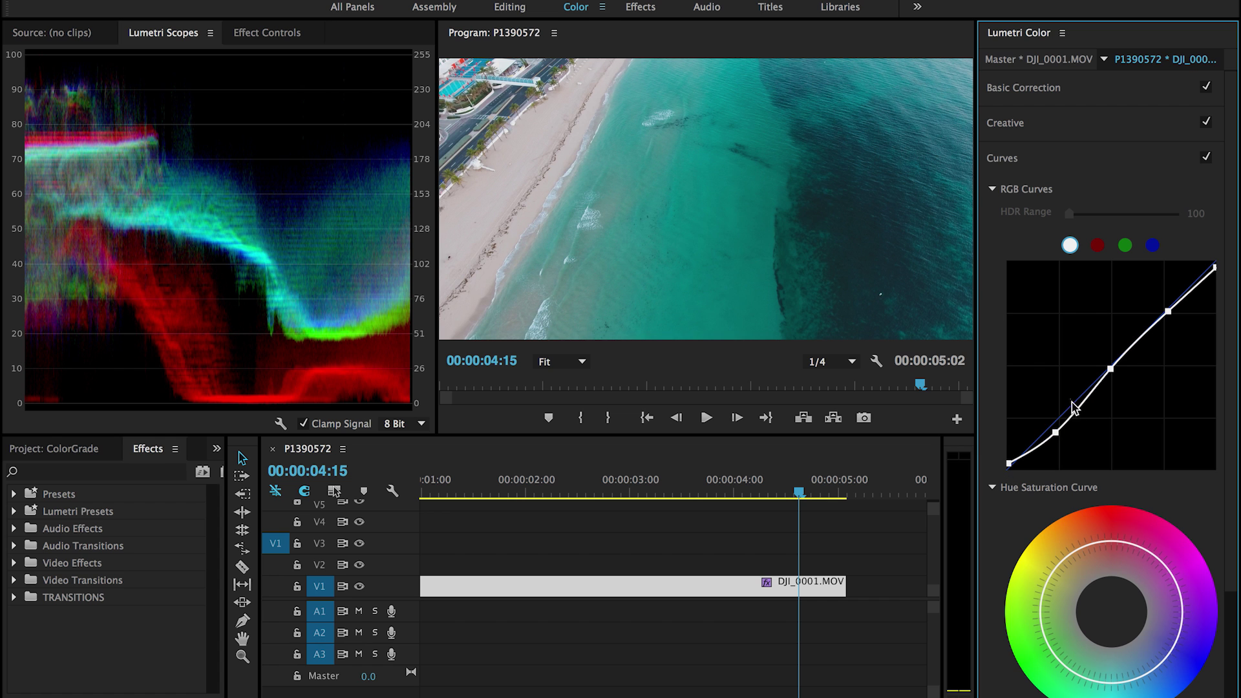
click(1084, 89)
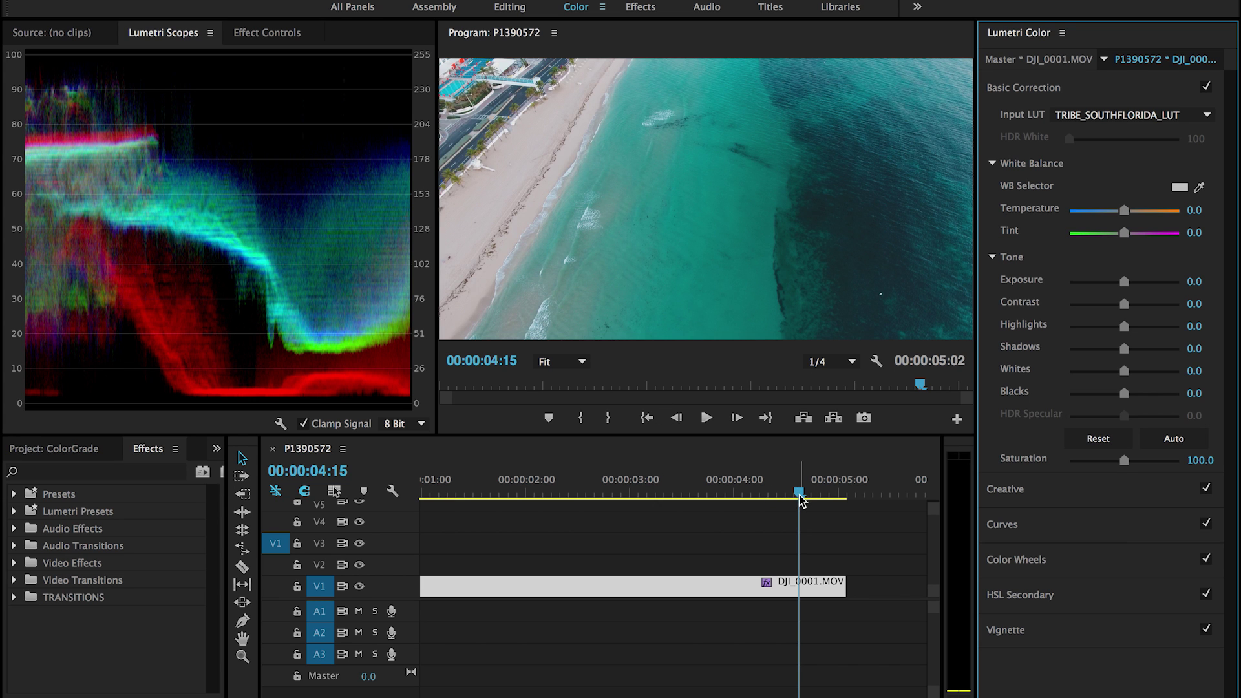
- Add cyan, purple and yellow control points to the Hue Saturation Curve
mouse_move(801, 499)
mouse_down()
mouse_move(823, 499)
mouse_move(812, 499)
mouse_up()
click(1178, 517)
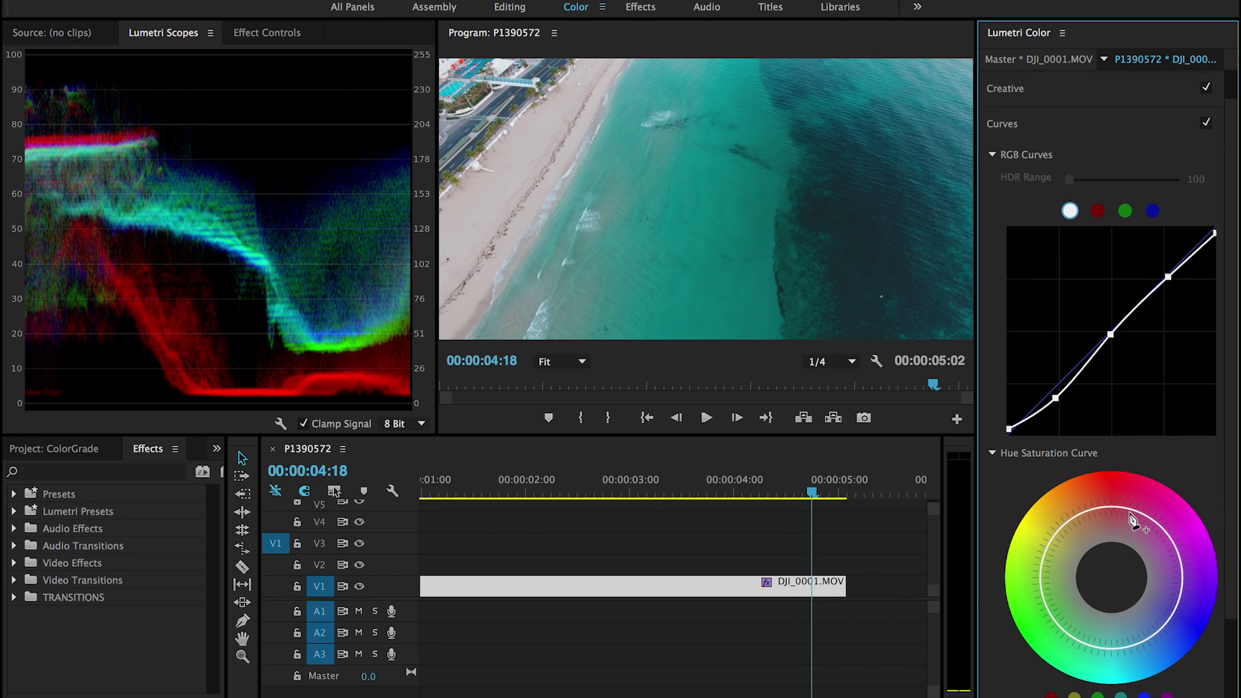
scroll(1132, 520, down, 3)
click(1122, 585)
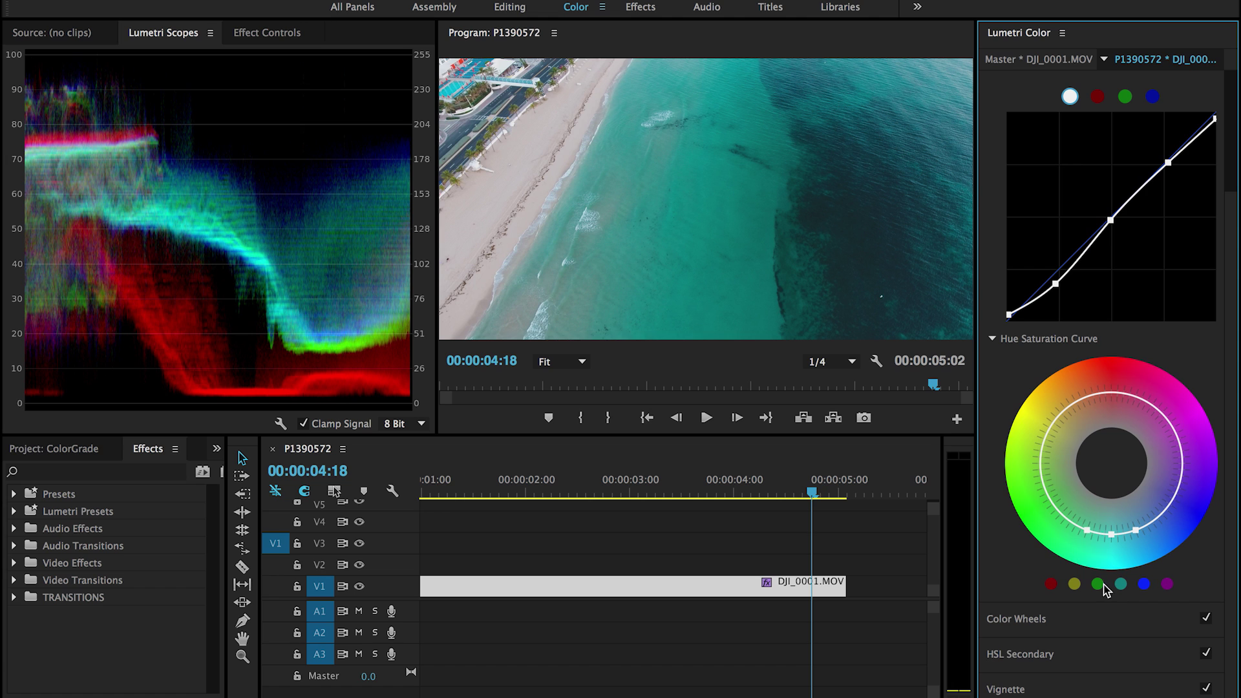
click(1169, 585)
click(1072, 584)
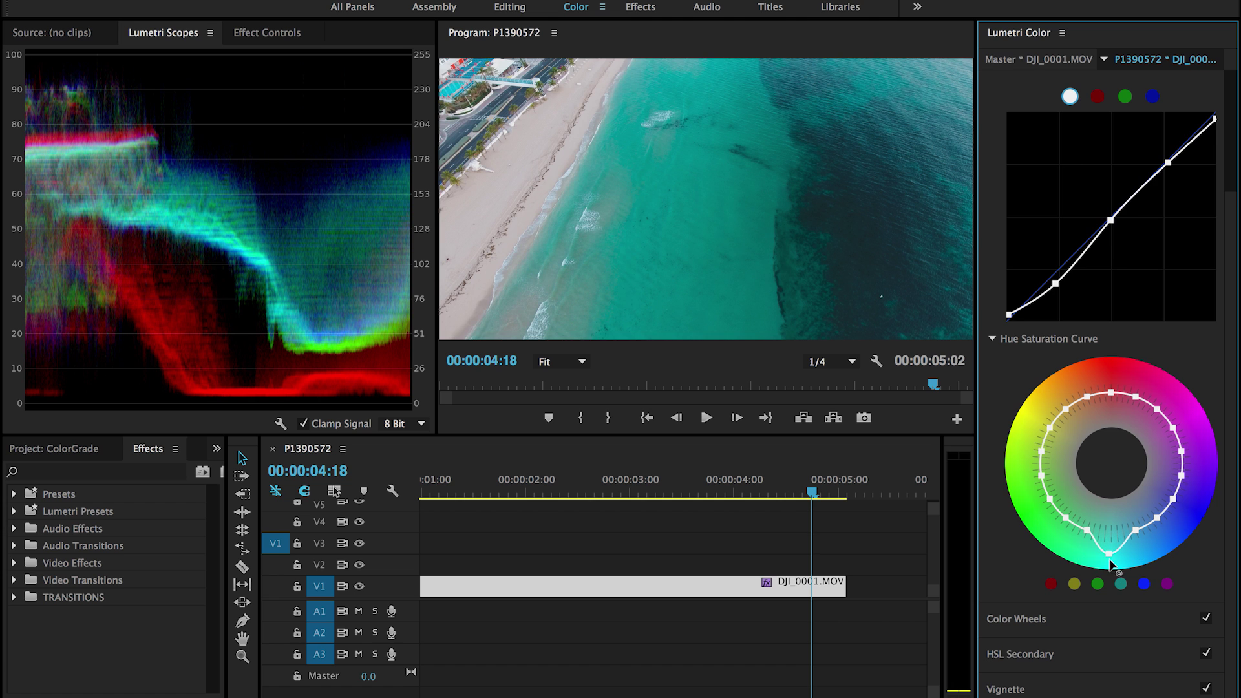
- Push cyan saturation outward, pull the yellow-greens inward, and delete a stray point
drag(1108, 554, 1109, 560)
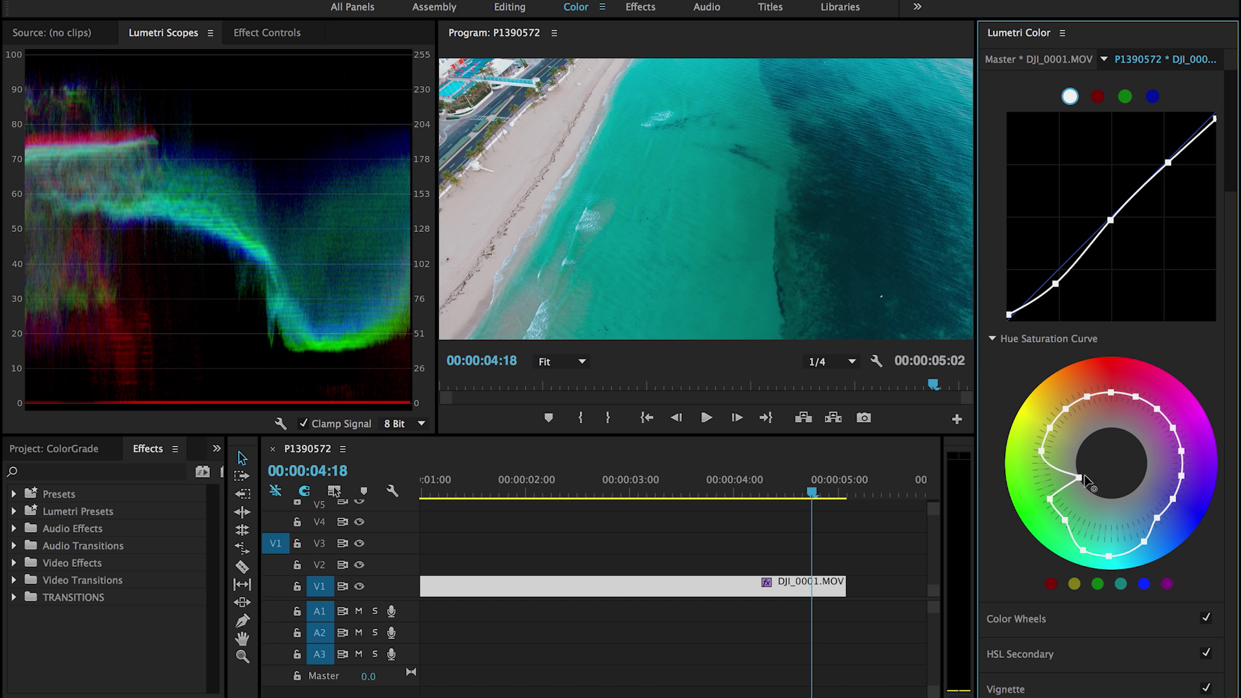
drag(1045, 498, 1094, 448)
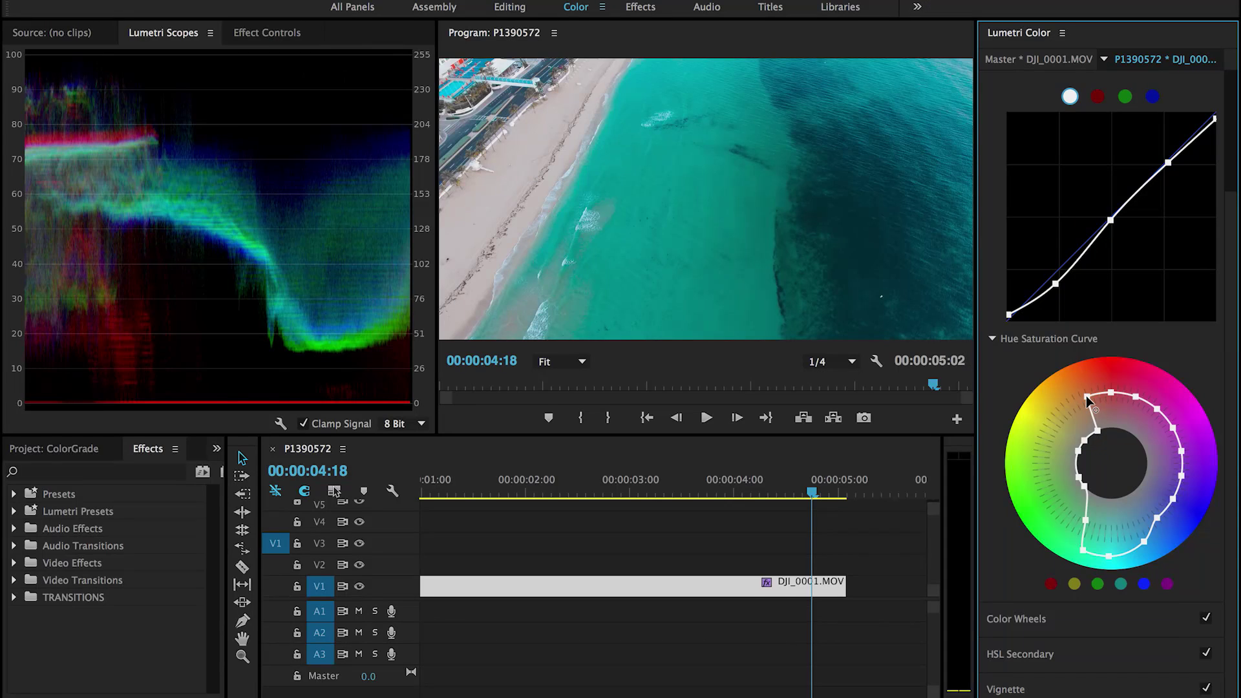
super+click(1086, 396)
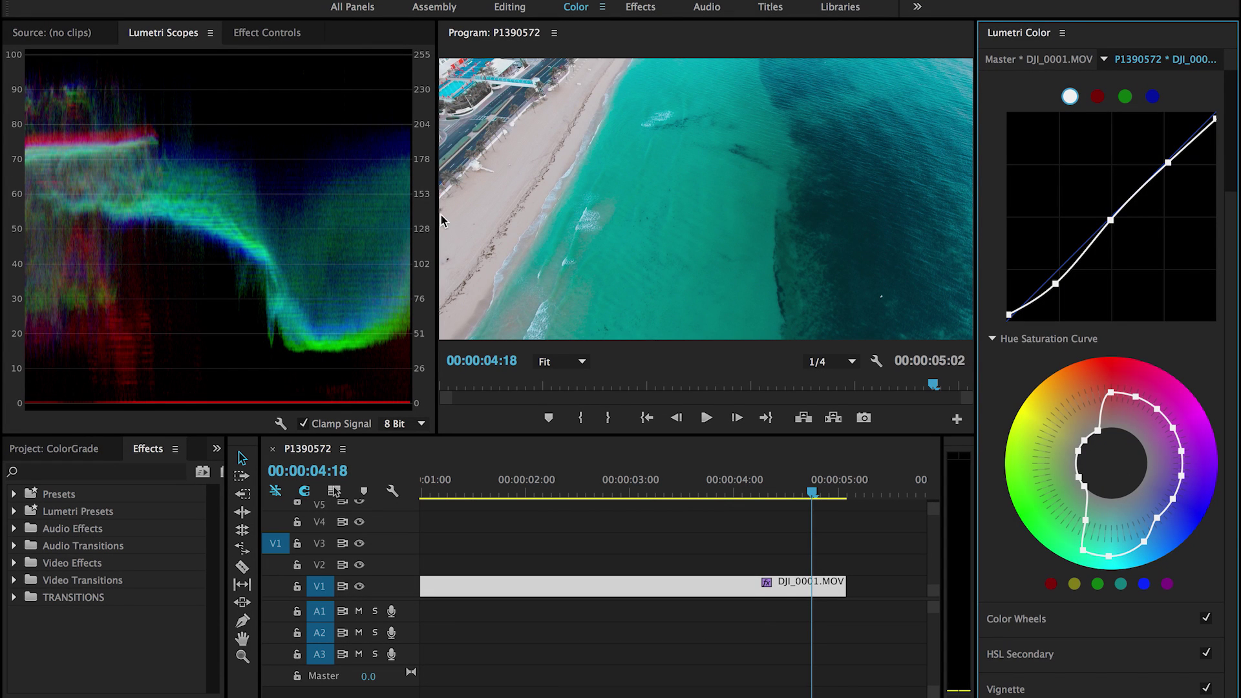